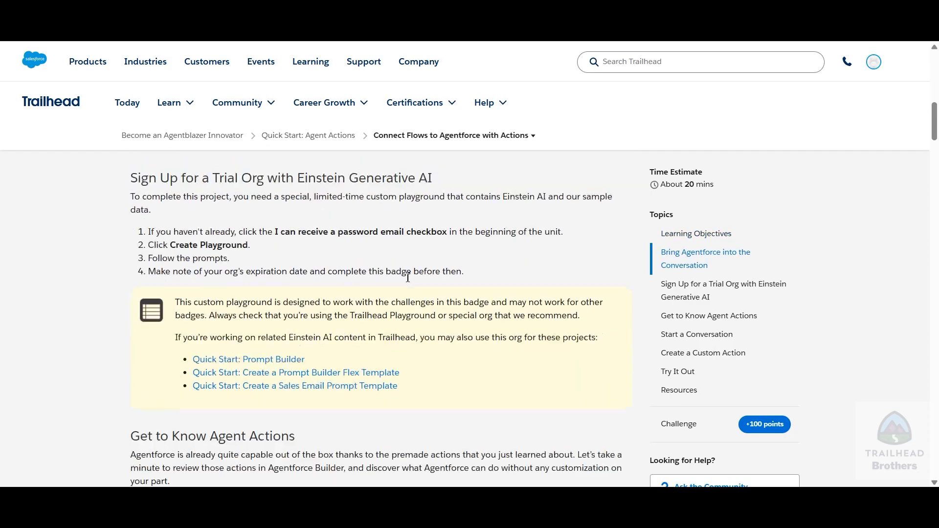
Step: Following the Trailhead instructions, search the Salesforce org's apps and items for "orders", open Orders, and dismiss the incidents notice
scroll(409, 273, "up", 1)
left_click_drag(131, 208, 441, 384)
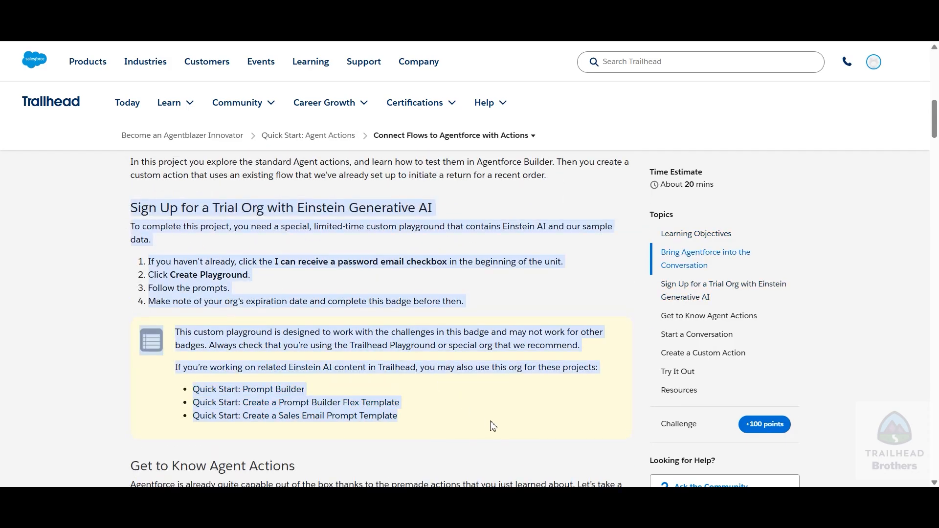
left_click(448, 454)
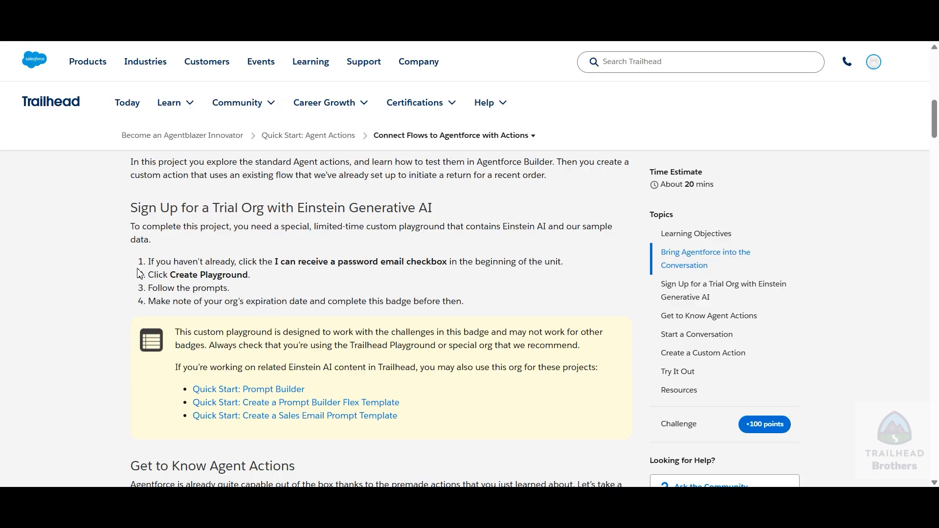
scroll(140, 273, "down", 7)
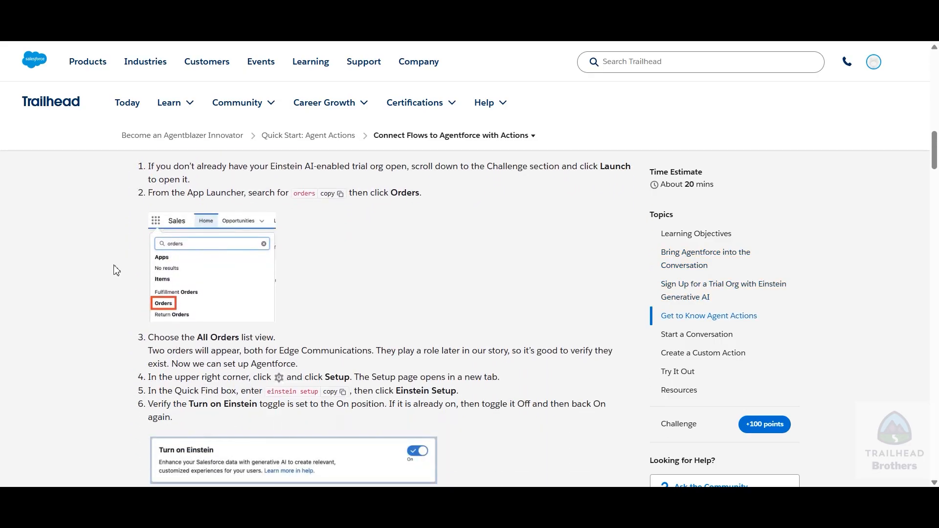
scroll(230, 257, "up", 1)
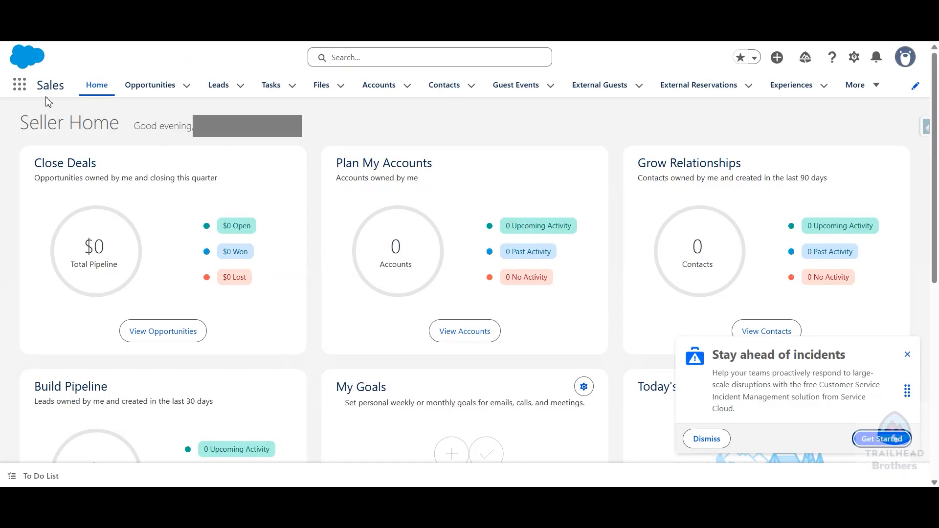
left_click(21, 88)
type("orders")
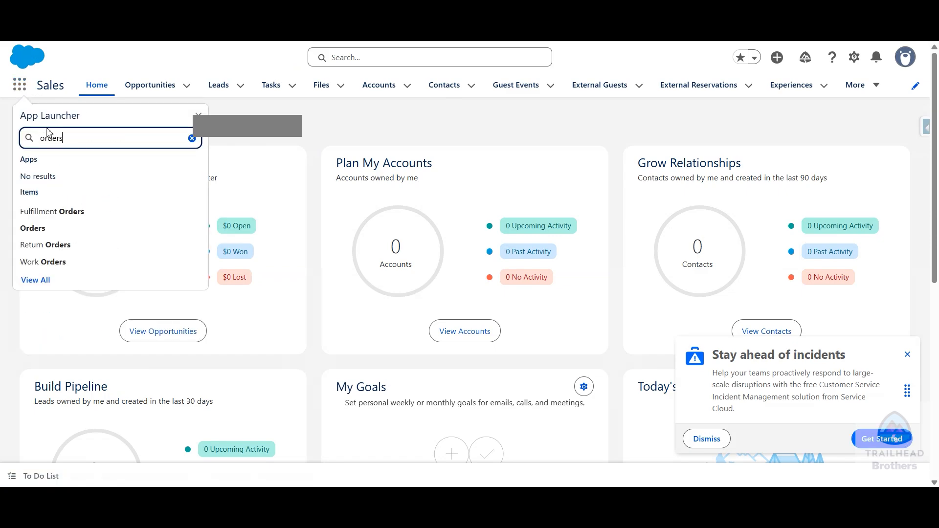
left_click(34, 228)
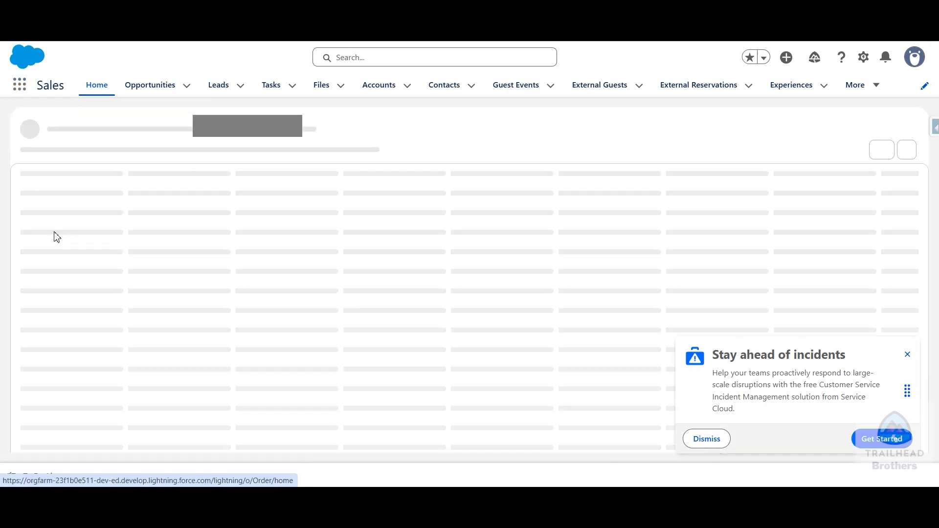
left_click(907, 354)
Step: Check the next Trailhead instruction and switch the Orders page to the All Orders list view
key("ctrl+shift+Tab")
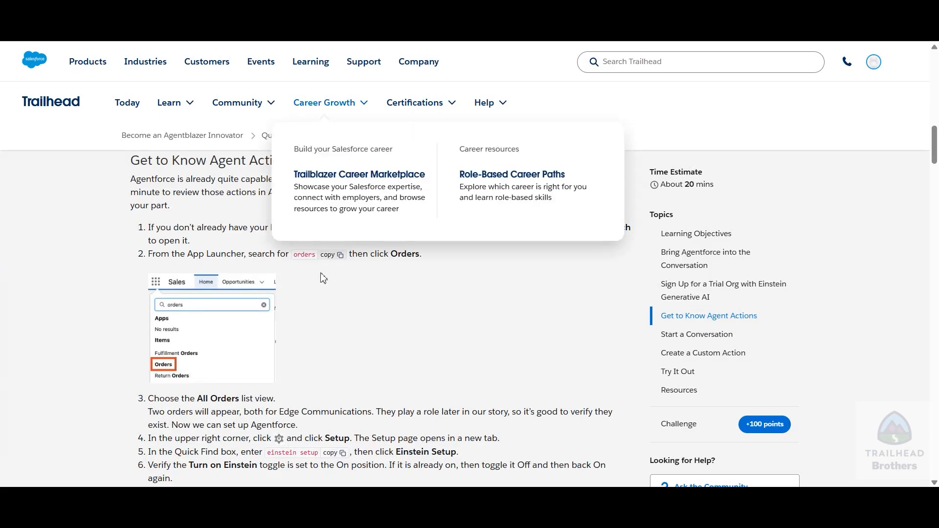
scroll(162, 281, "down", 2)
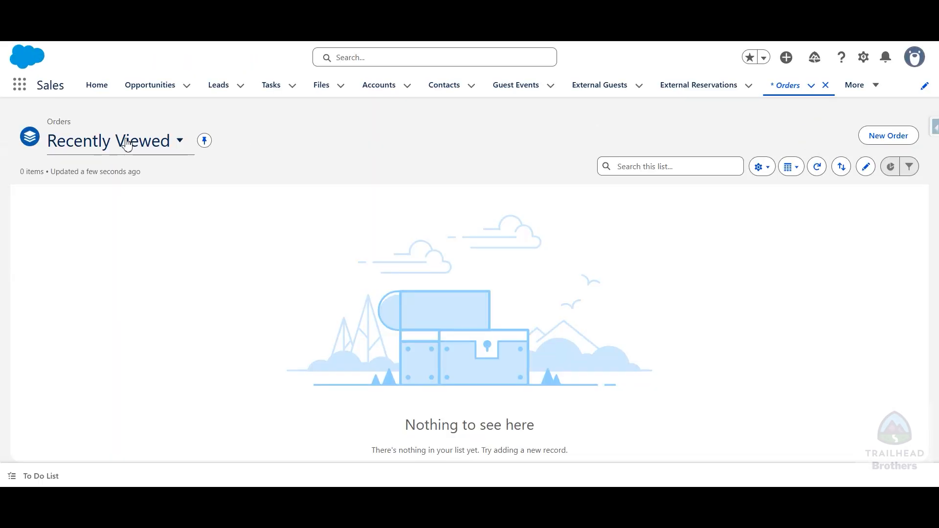
left_click(161, 140)
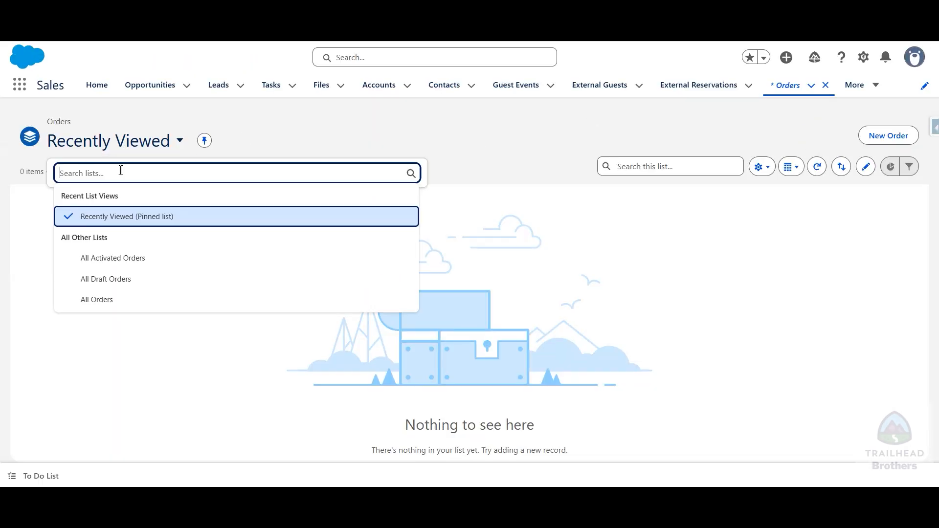
left_click(116, 300)
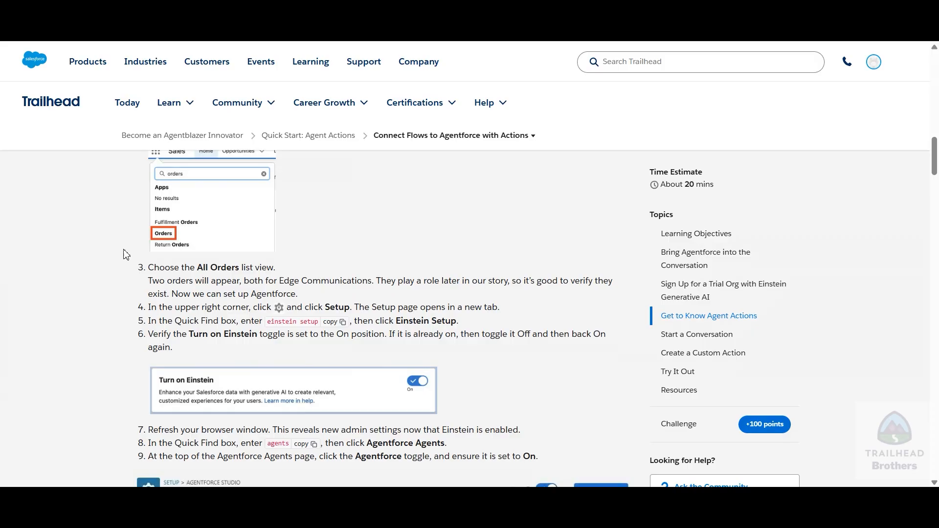
Step: Copy the "einstein setup" search term from Trailhead, open Salesforce Setup, and find and open the Einstein Setup page
scroll(264, 252, "down", 1)
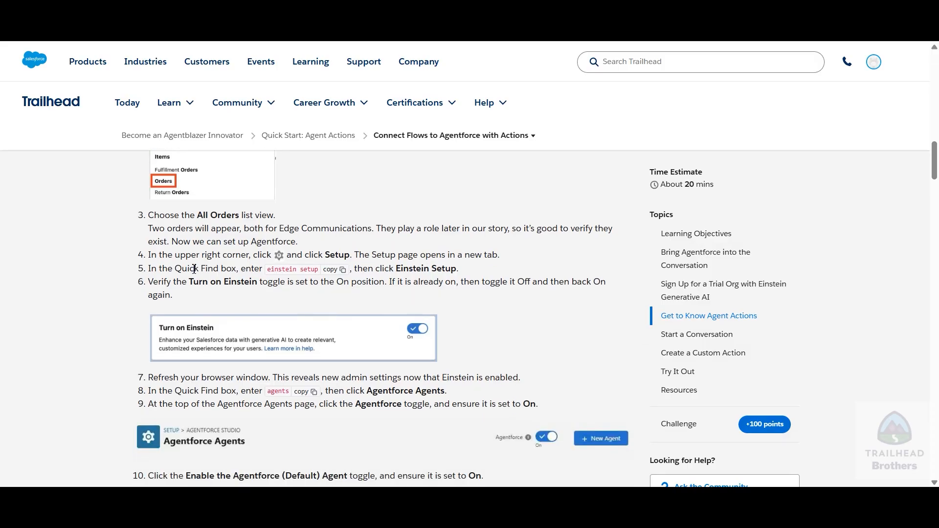
left_click(338, 269)
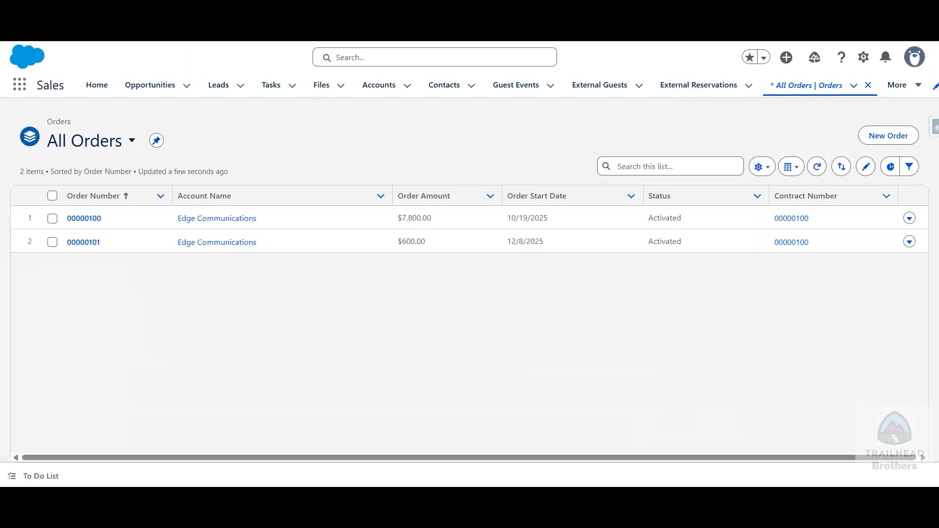
left_click(863, 58)
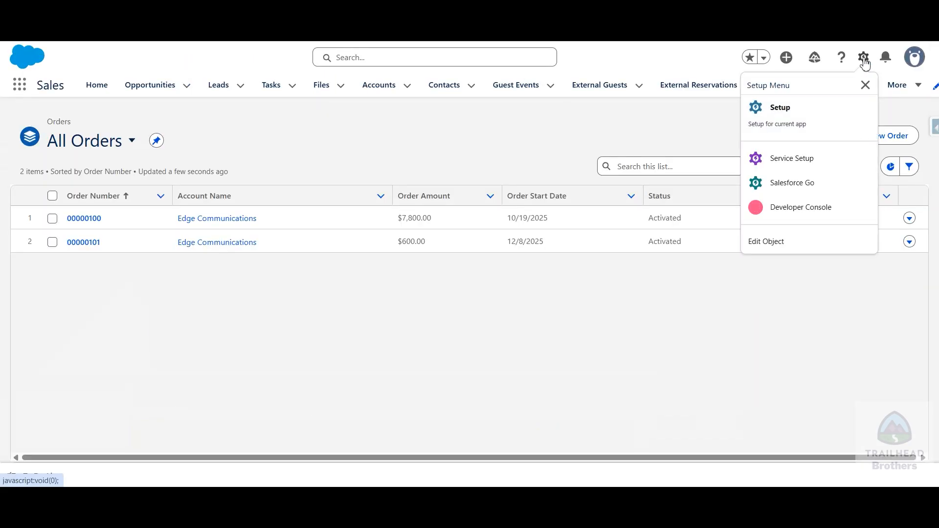
left_click(789, 121)
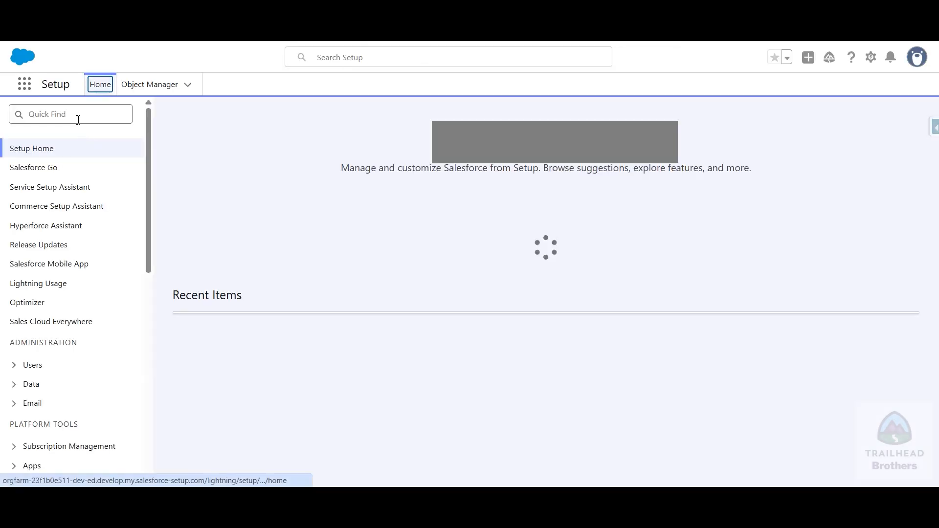
left_click(76, 116)
type("einstein setup")
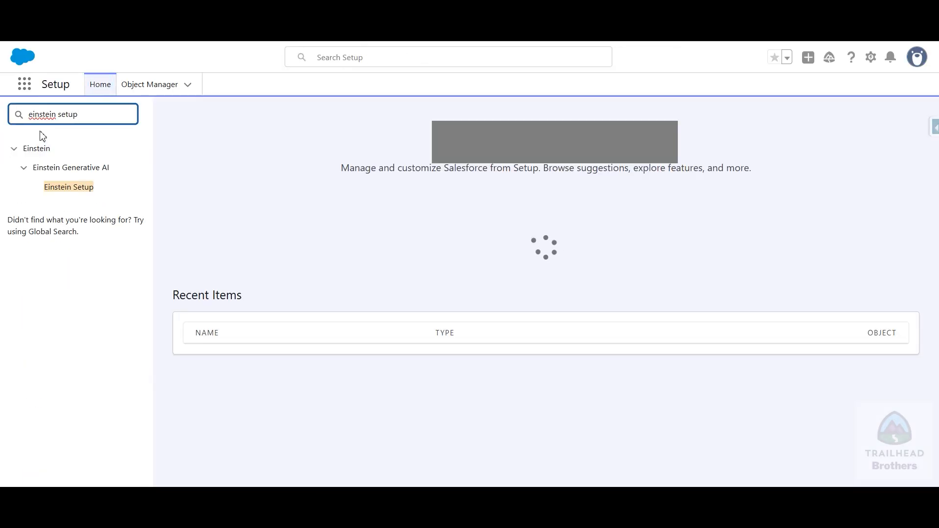
left_click(78, 188)
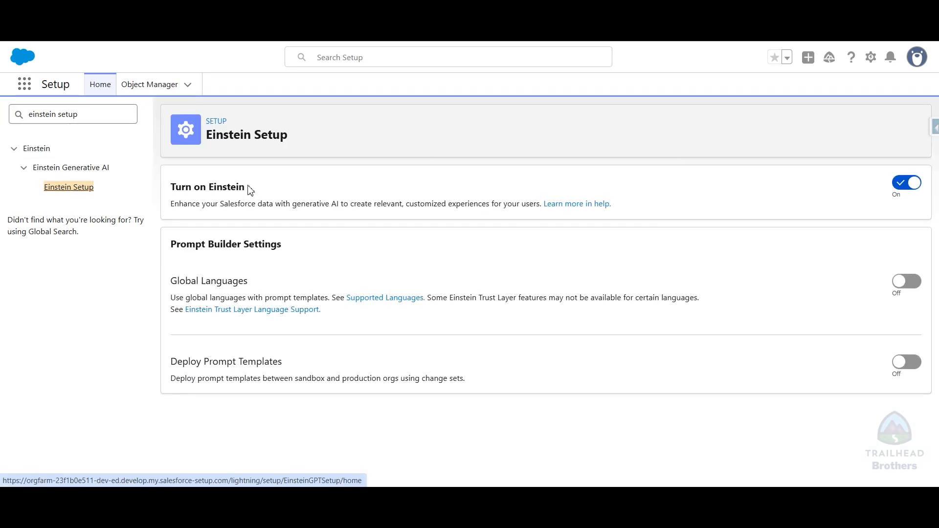
Step: Copy the term "agents" from the Trailhead instructions, search Setup for it, and open the Agentforce Agents page
left_click(372, 15)
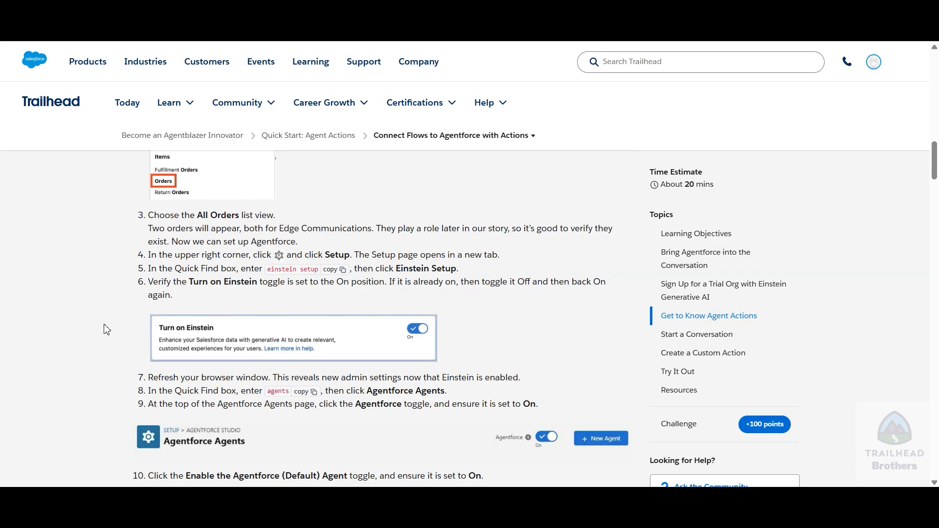
scroll(107, 330, "down", 3)
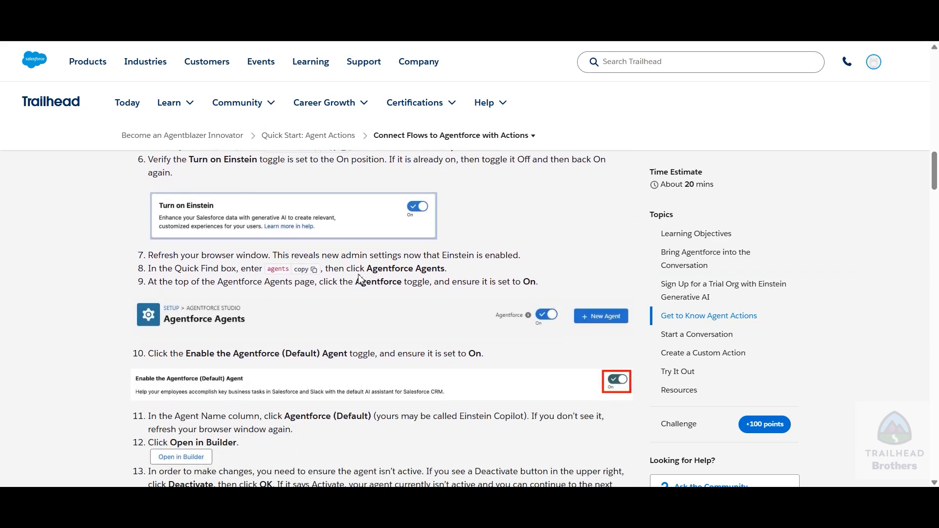
left_click(308, 270)
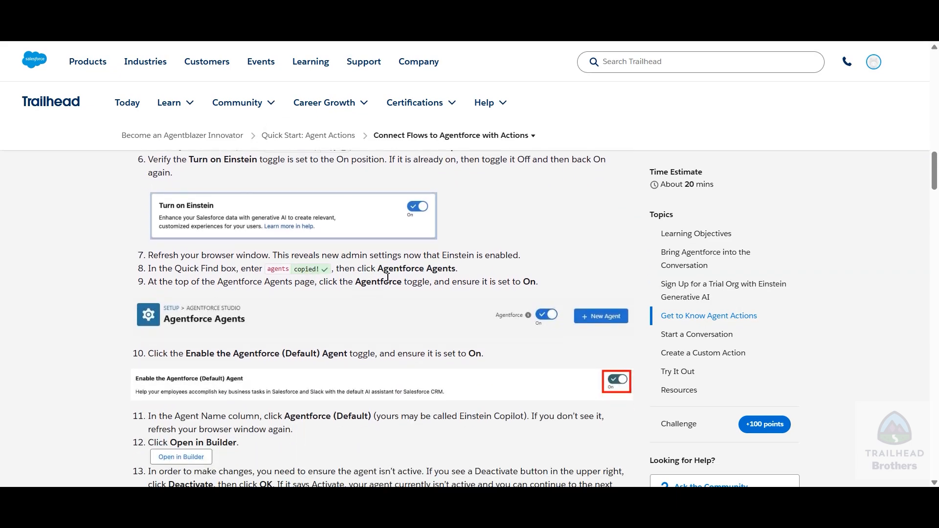
left_click(206, 19)
triple_click(75, 119)
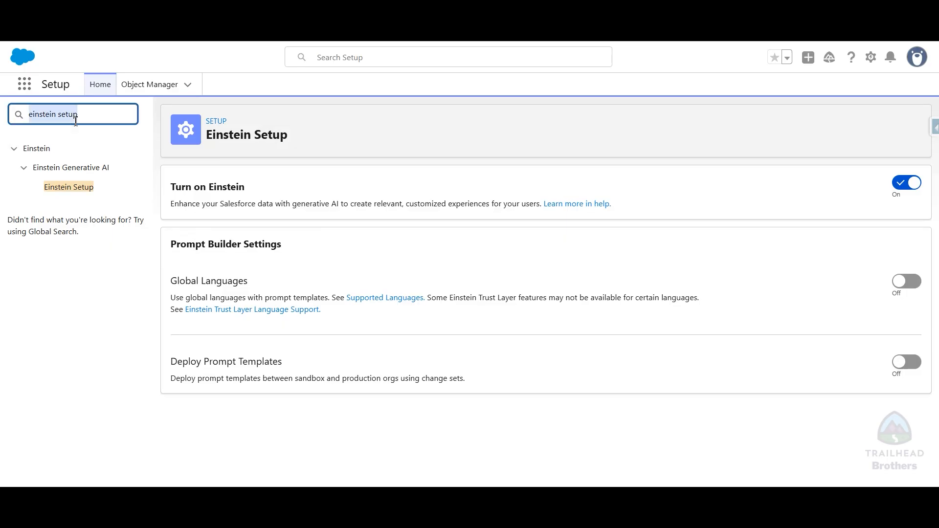
triple_click(87, 119)
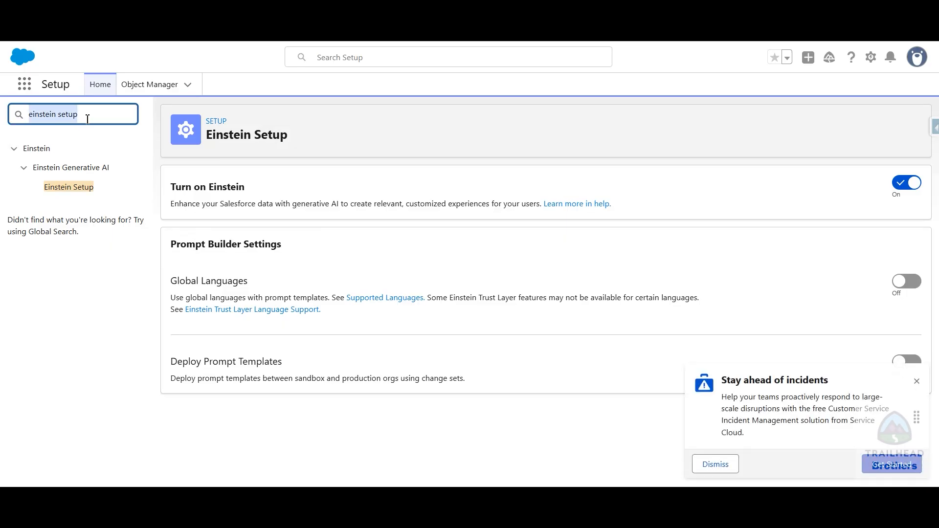
key("ctrl+v")
left_click(74, 205)
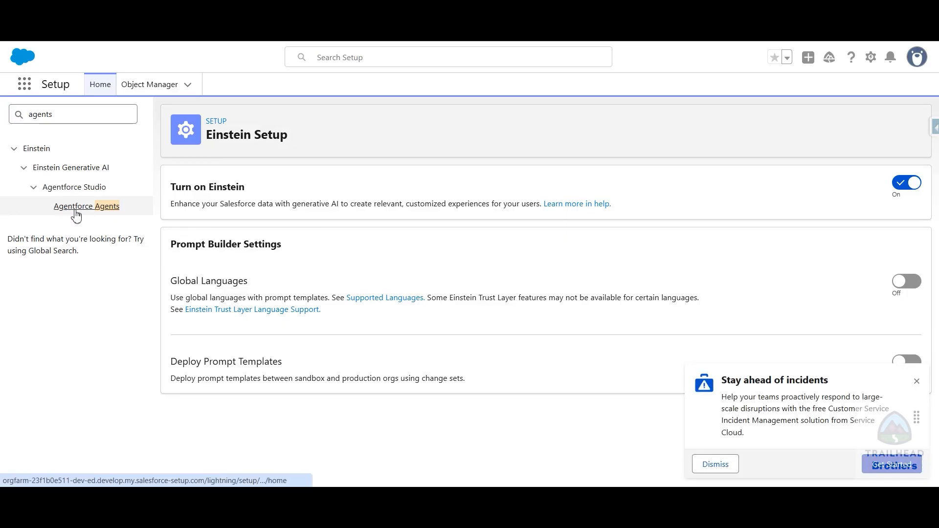
Step: Read the next Trailhead instructions, turn on Agentforce on the Agentforce Agents page, and dismiss the incidents notice
left_click(88, 20)
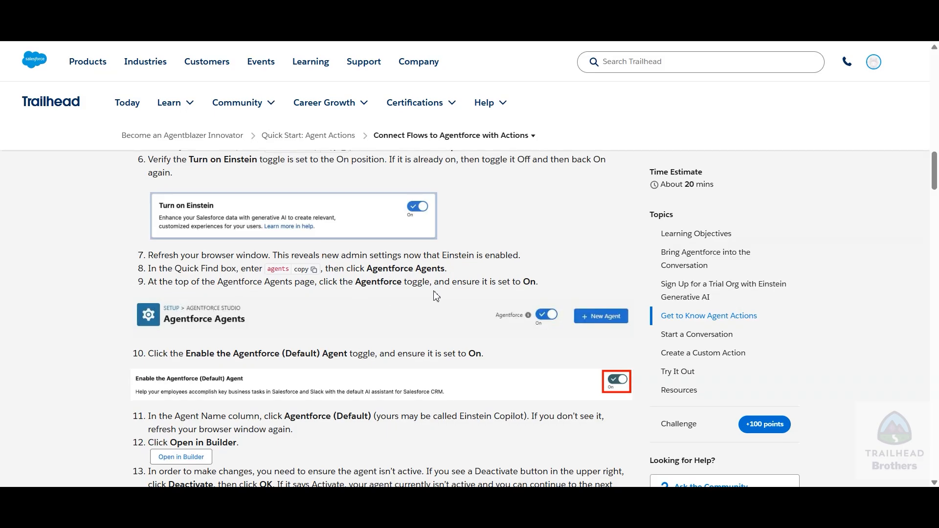
scroll(522, 286, "down", 3)
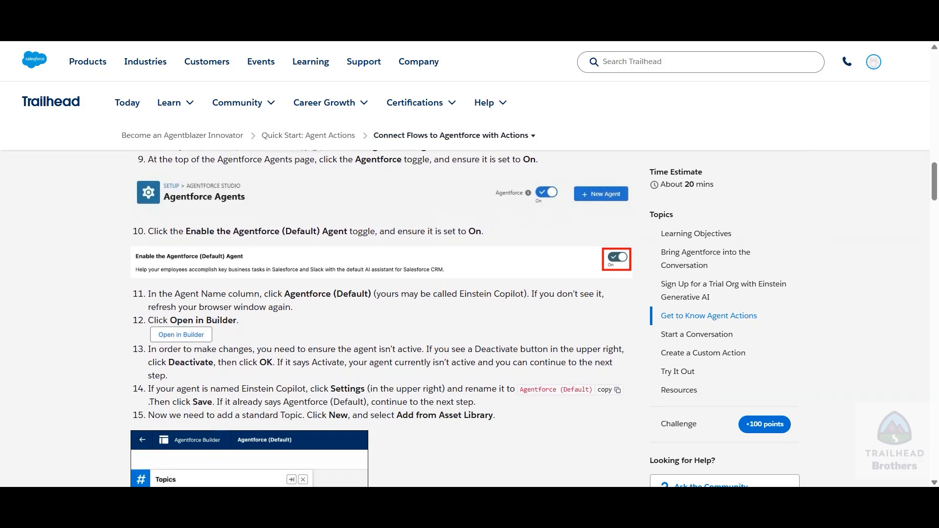
left_click(205, 19)
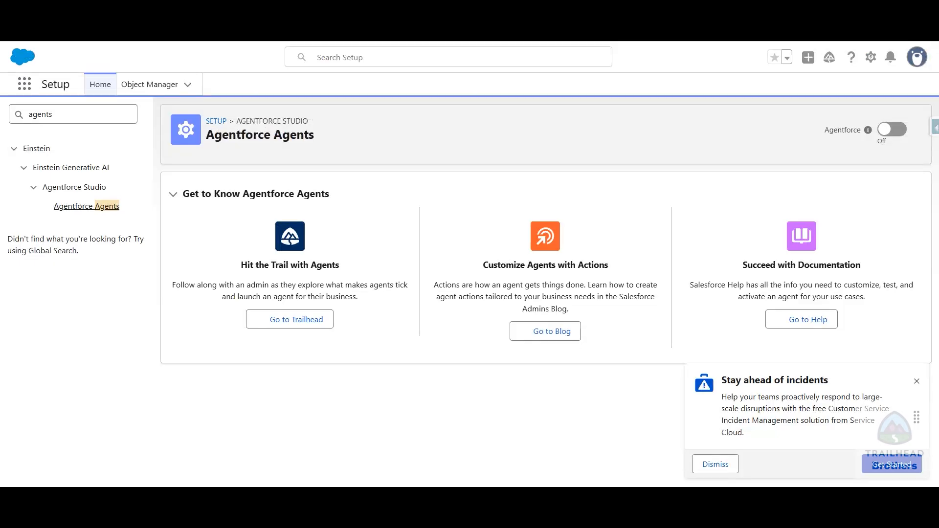
left_click(890, 135)
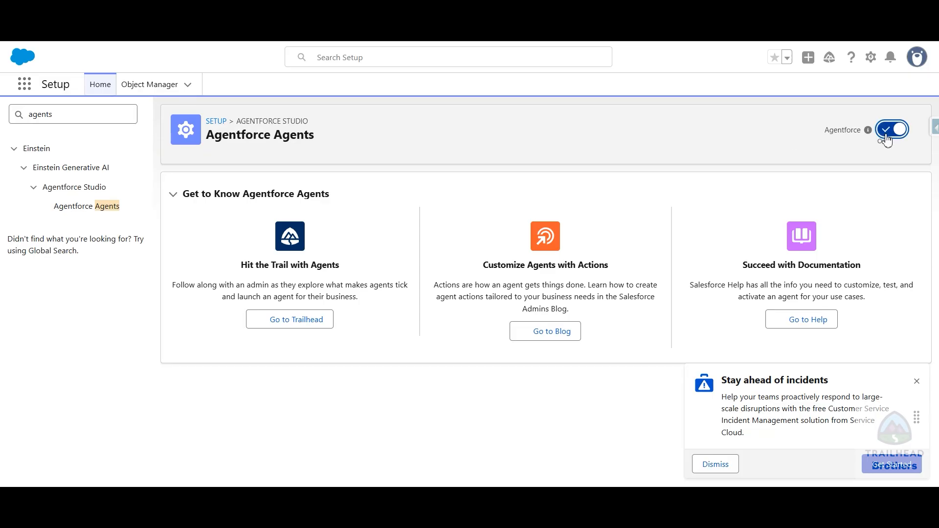
left_click(914, 382)
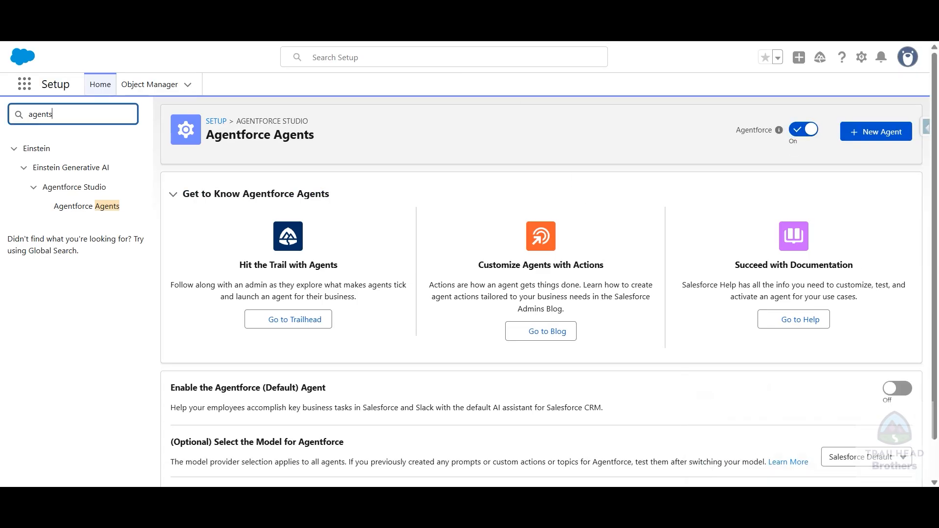
Step: Turn on the Enable the Agentforce (Default) Agent setting as instructed in Trailhead
left_click(98, 20)
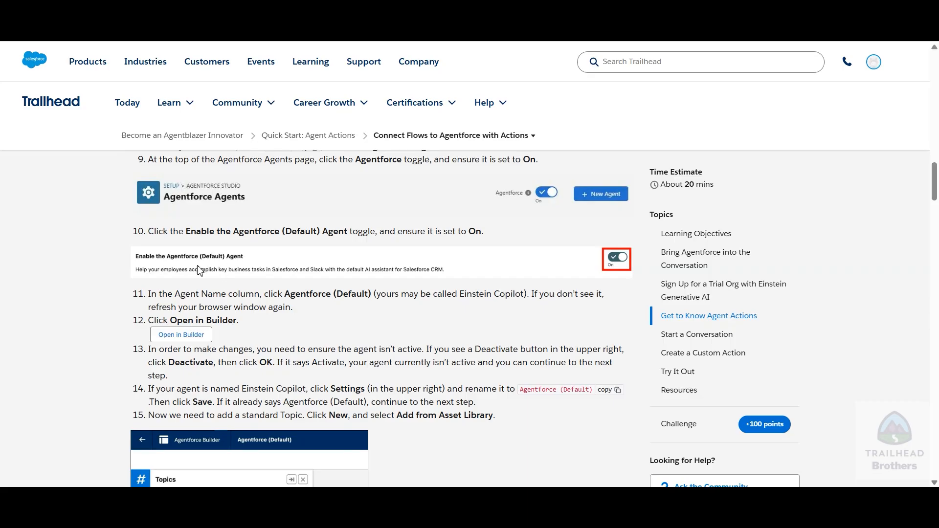
left_click(612, 20)
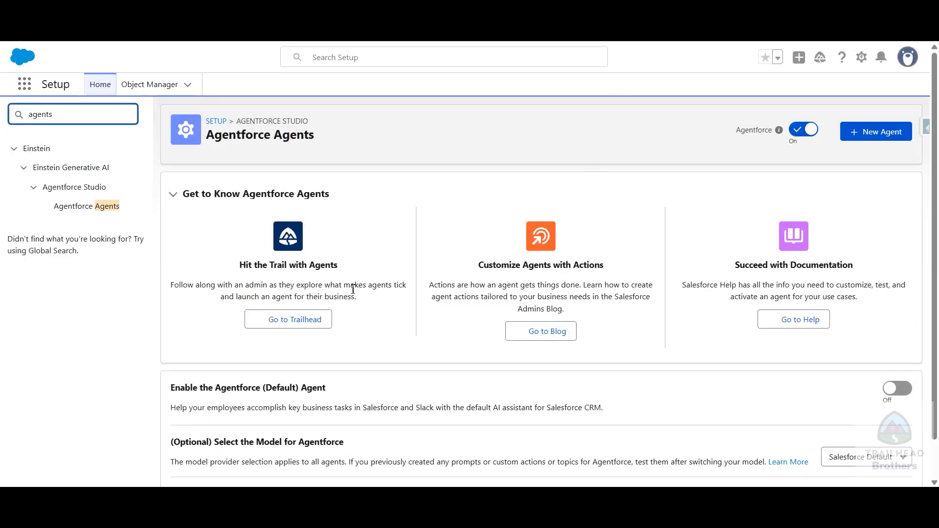
scroll(310, 311, "down", 1)
left_click_drag(171, 344, 311, 342)
left_click(320, 344)
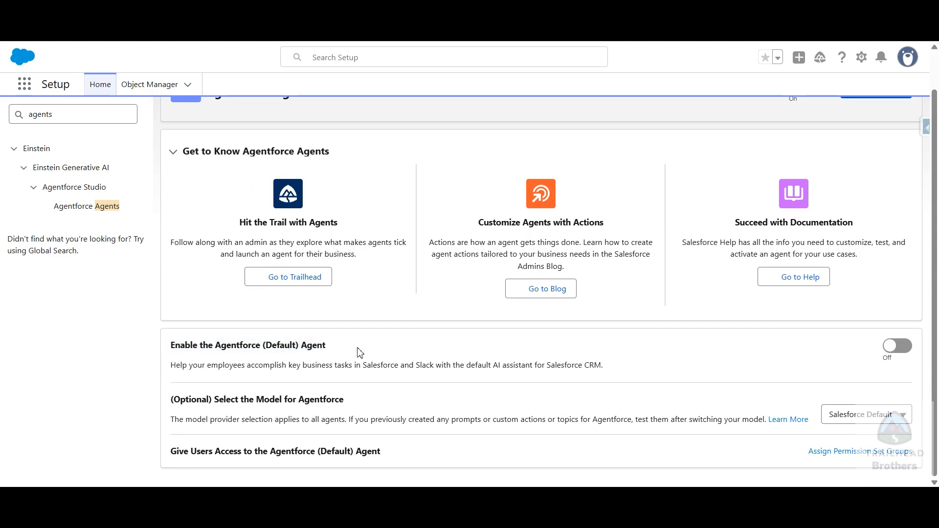
left_click(890, 346)
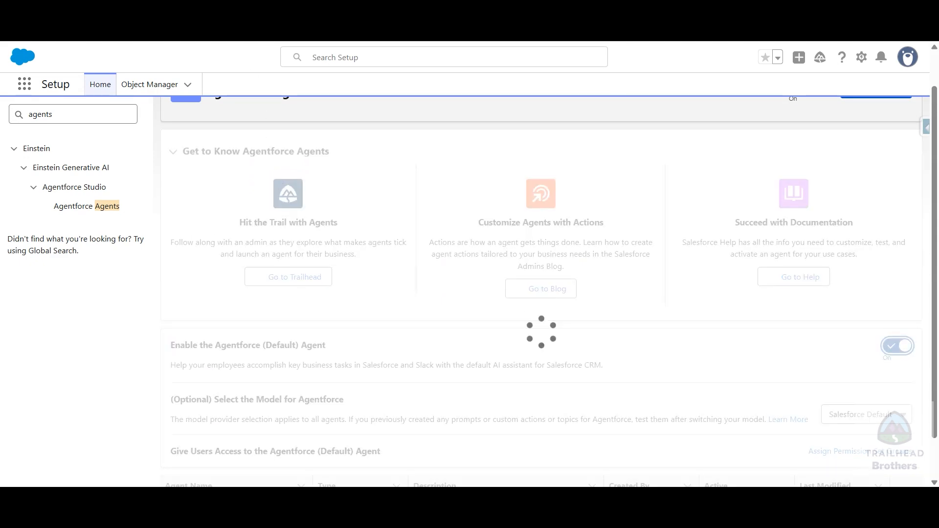
Step: Read Trailhead instructions 11 to 15 and check the agent list on the Agentforce Agents page for the default agent
left_click(313, 10)
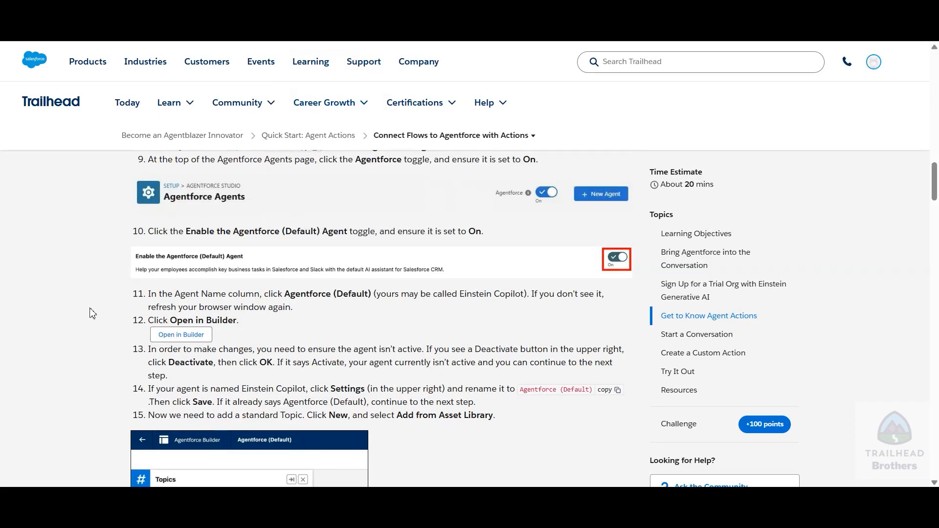
scroll(117, 299, "down", 1)
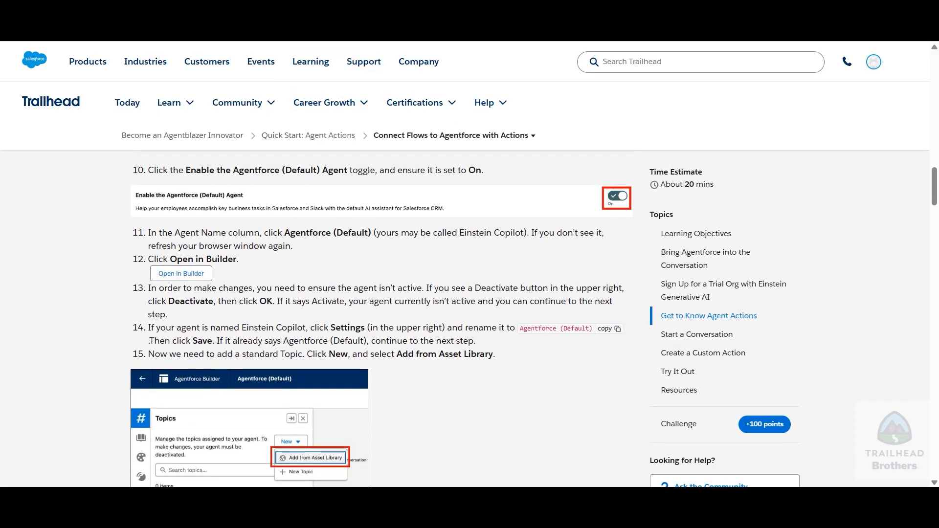
left_click(328, 10)
left_click(320, 10)
left_click(430, 10)
scroll(672, 234, "up", 1)
scroll(672, 234, "down", 2)
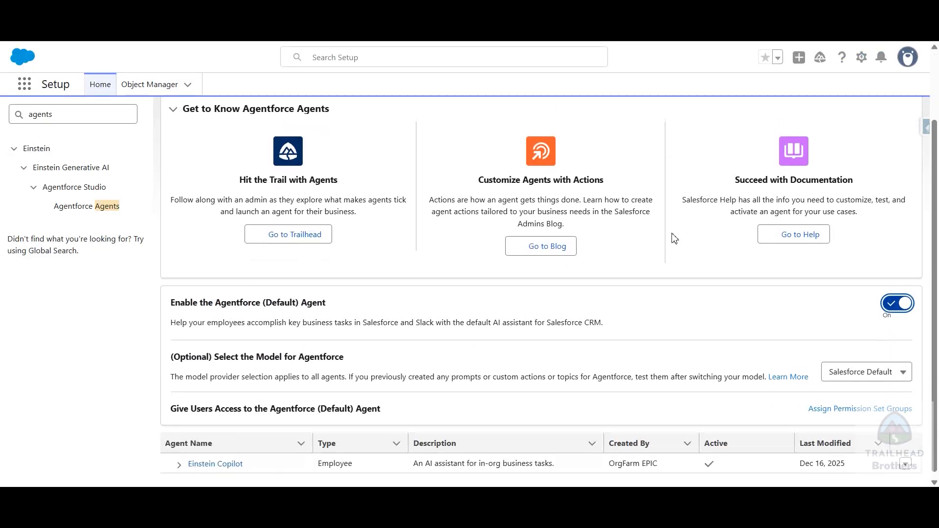
scroll(674, 237, "up", 2)
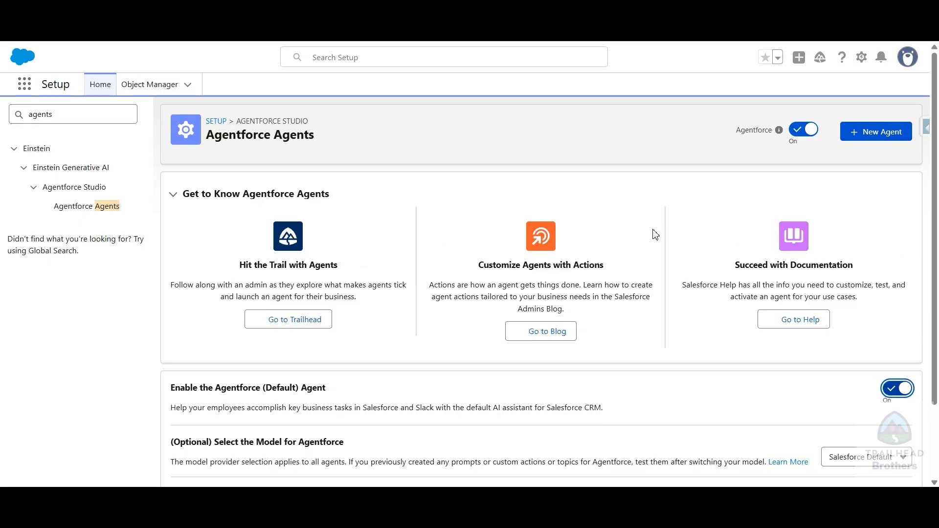
Step: Open the Einstein Copilot agent from the agent list on the Agentforce Agents page and launch it in Agentforce Builder
scroll(654, 258, "down", 2)
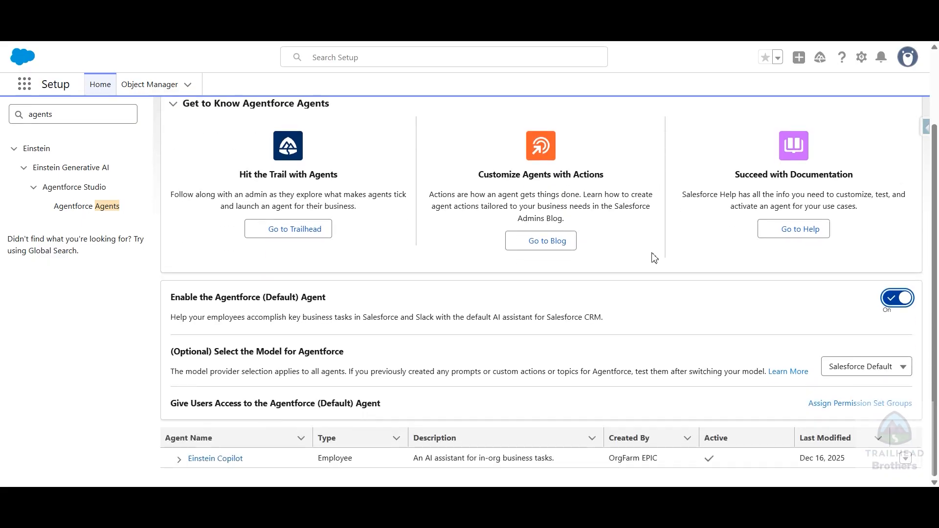
scroll(655, 258, "up", 1)
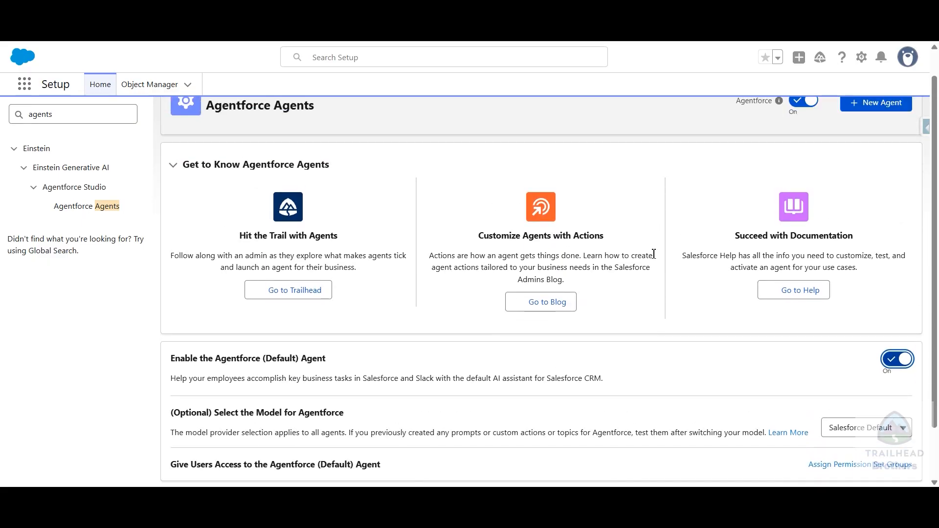
scroll(714, 205, "up", 1)
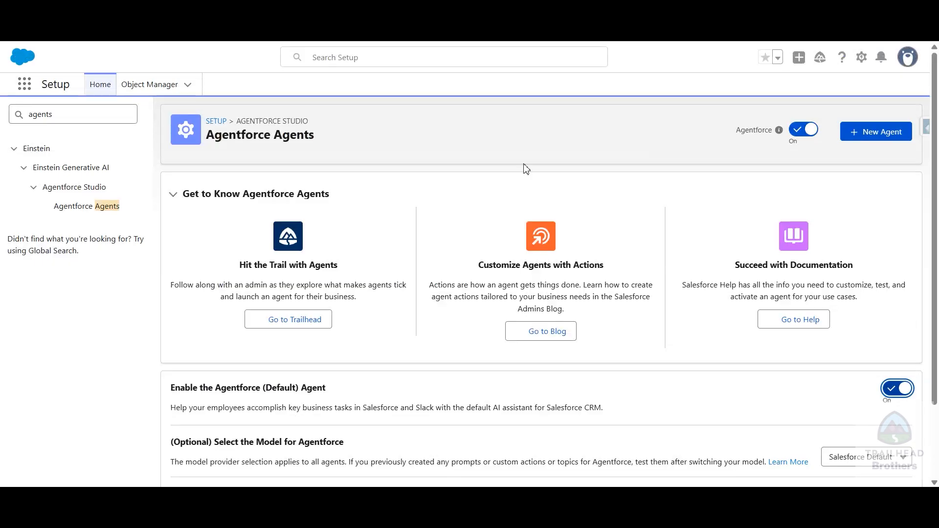
scroll(523, 168, "down", 2)
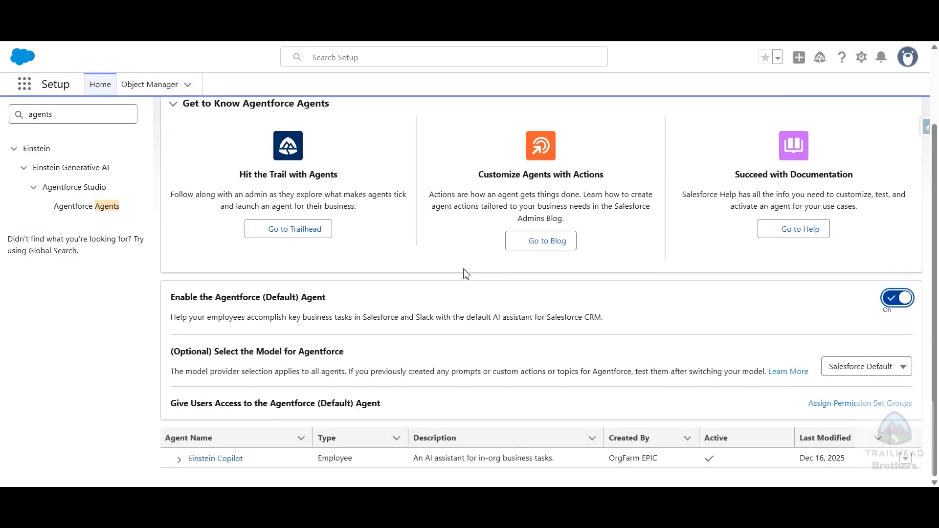
left_click(231, 463)
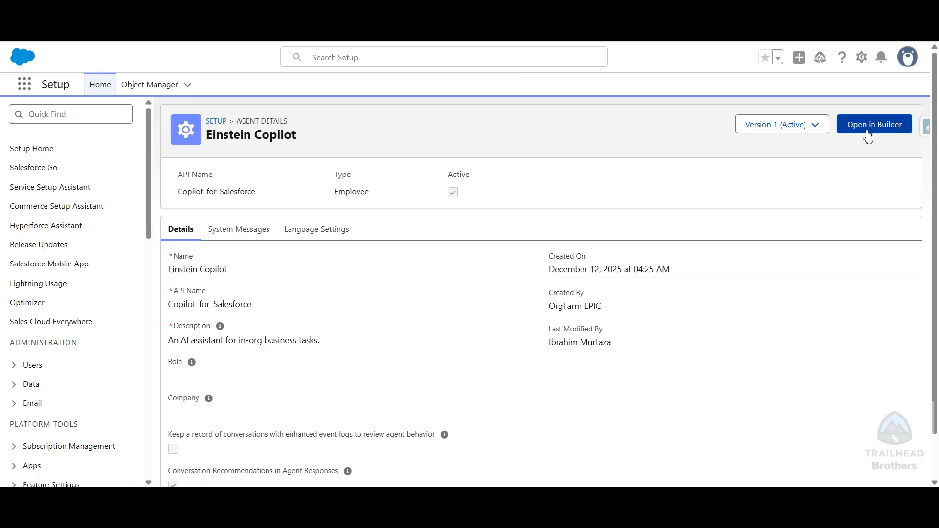
left_click(867, 131)
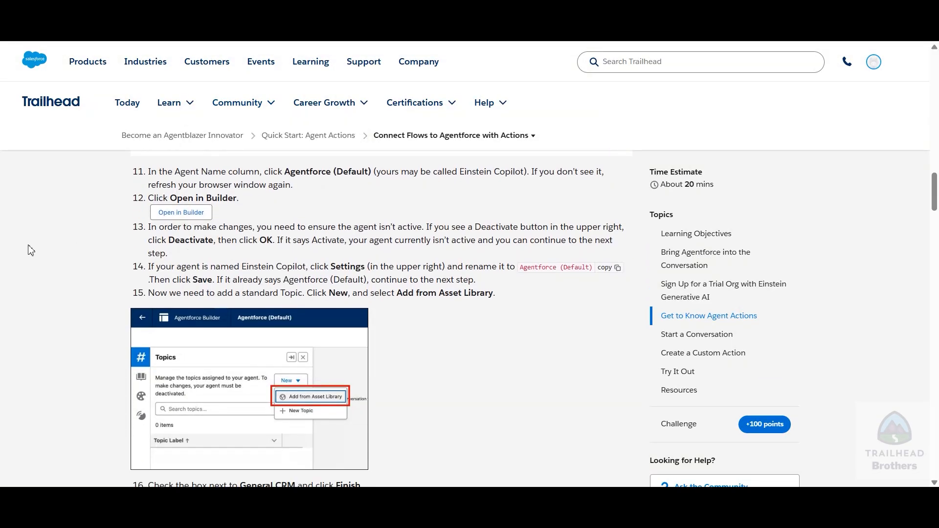
Step: Check the Trailhead instructions, dismiss the builder's introductory tour, and deactivate the Einstein Copilot agent
scroll(108, 250, "down", 1)
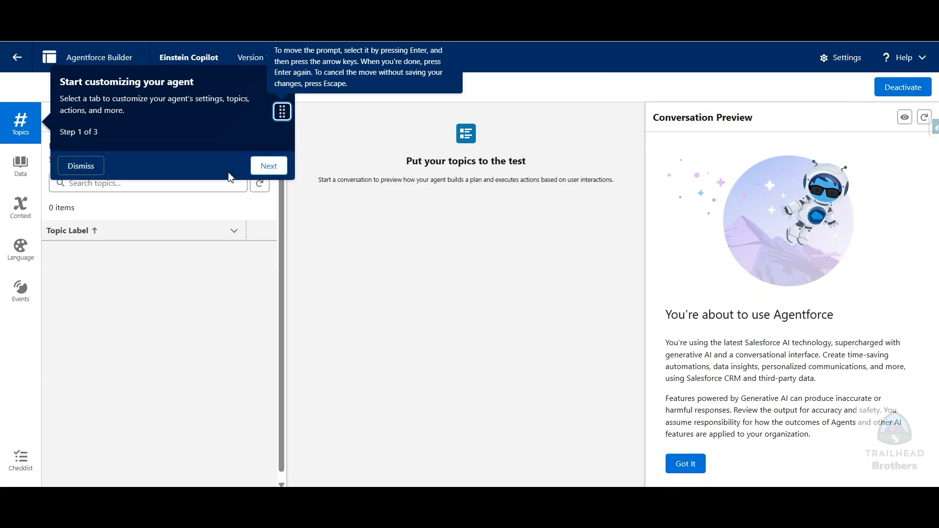
left_click(82, 166)
left_click(902, 87)
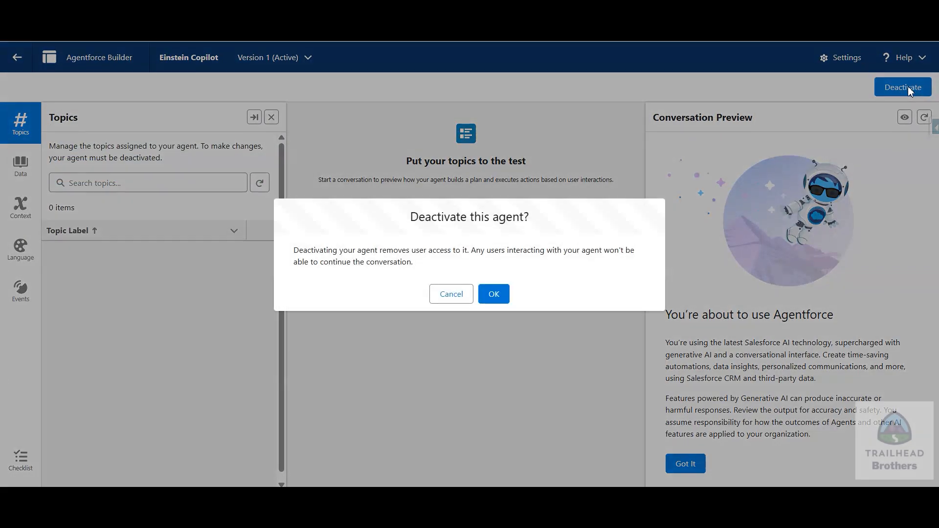
left_click(493, 294)
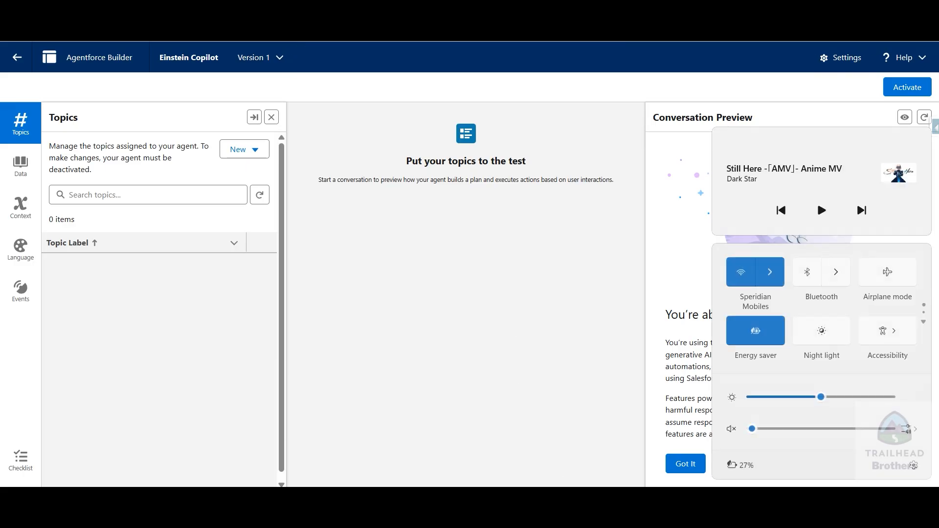
left_click(451, 337)
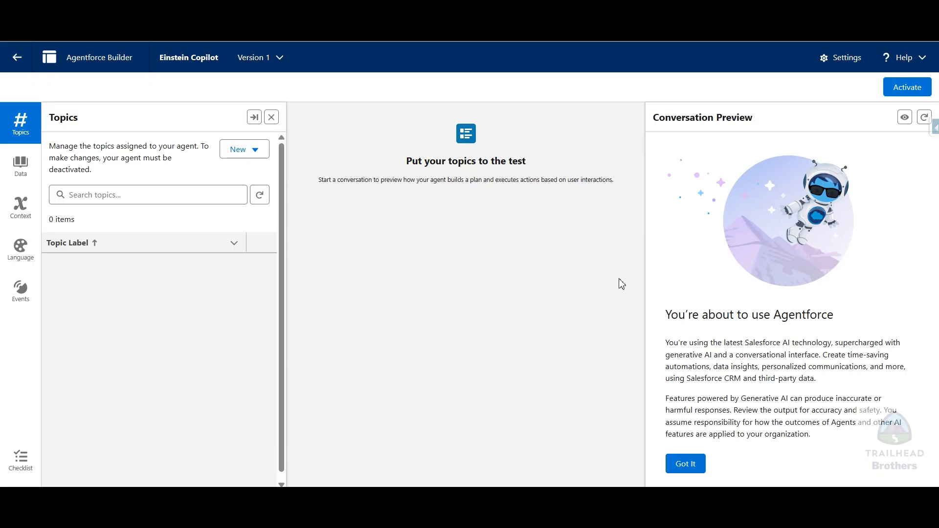
key("XF86MonBrightnessUp")
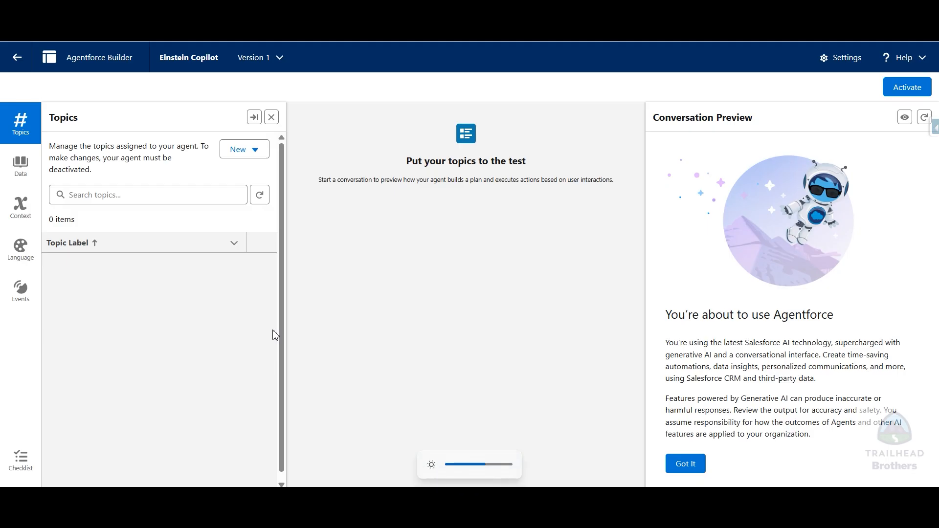
Step: Copy the agent name from Trailhead instruction 14, rename the agent as Agentforce (Default) in its settings, and save
left_click(455, 10)
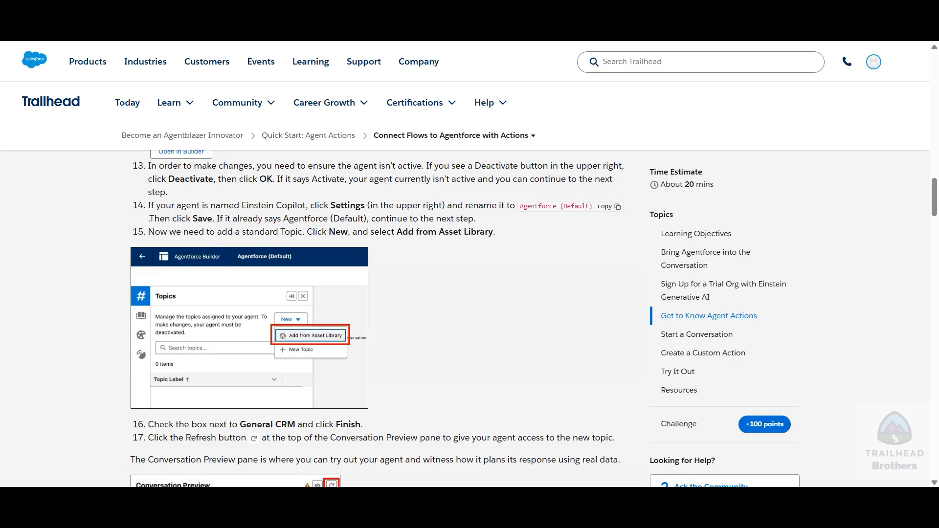
left_click(606, 207)
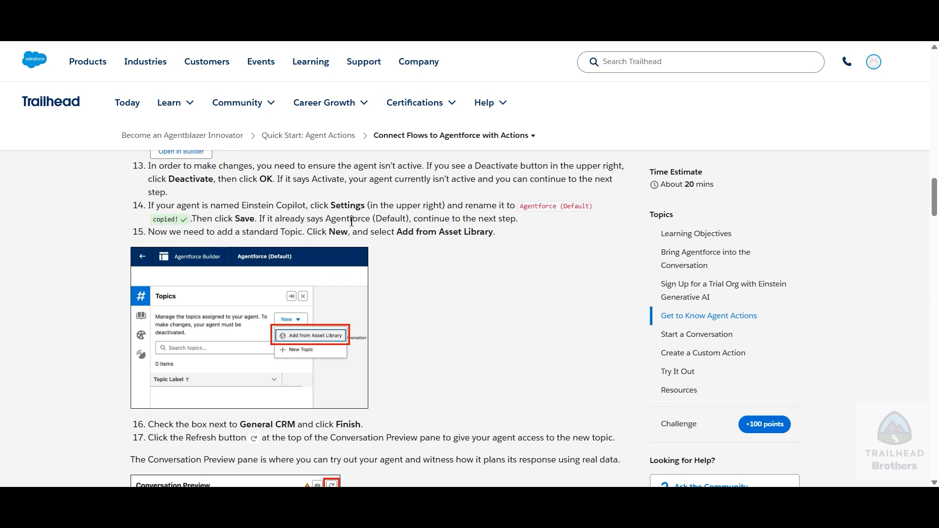
left_click(605, 10)
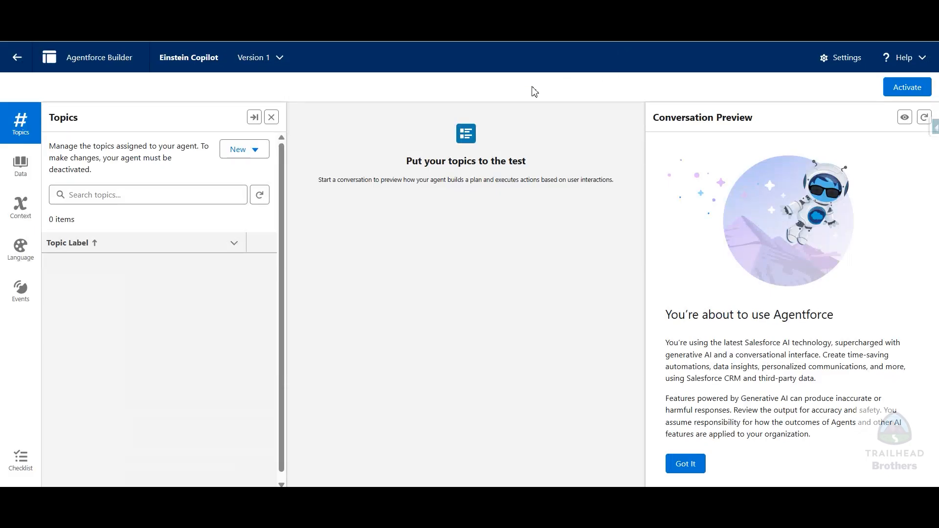
left_click(835, 61)
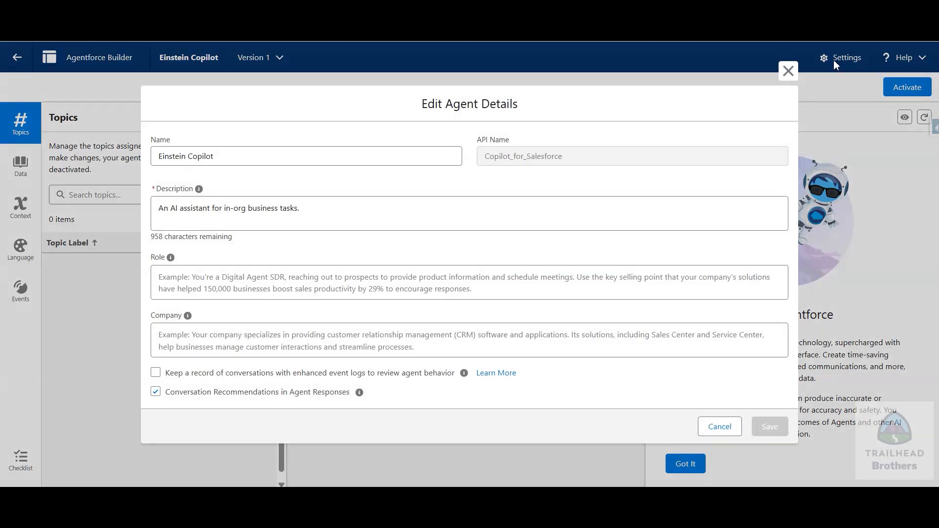
left_click_drag(287, 155, 142, 169)
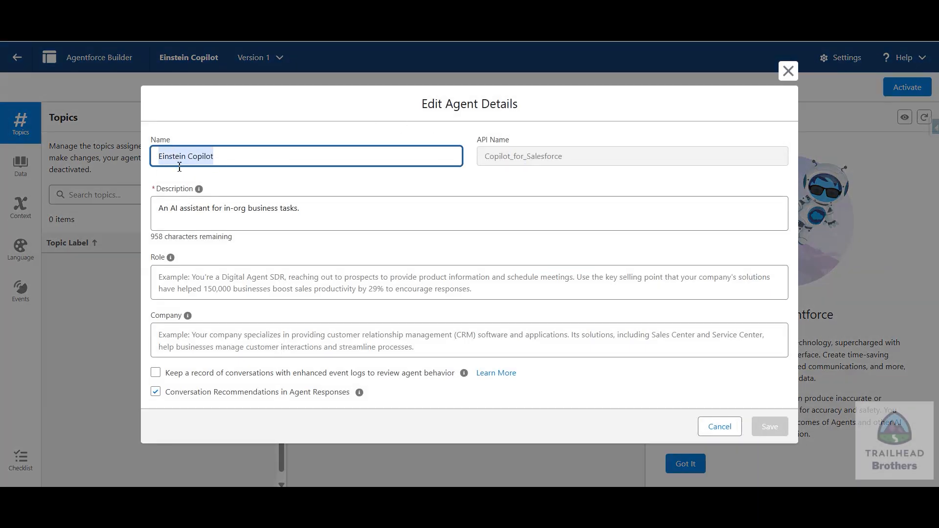
type("Agentforce (Default)")
left_click(280, 182)
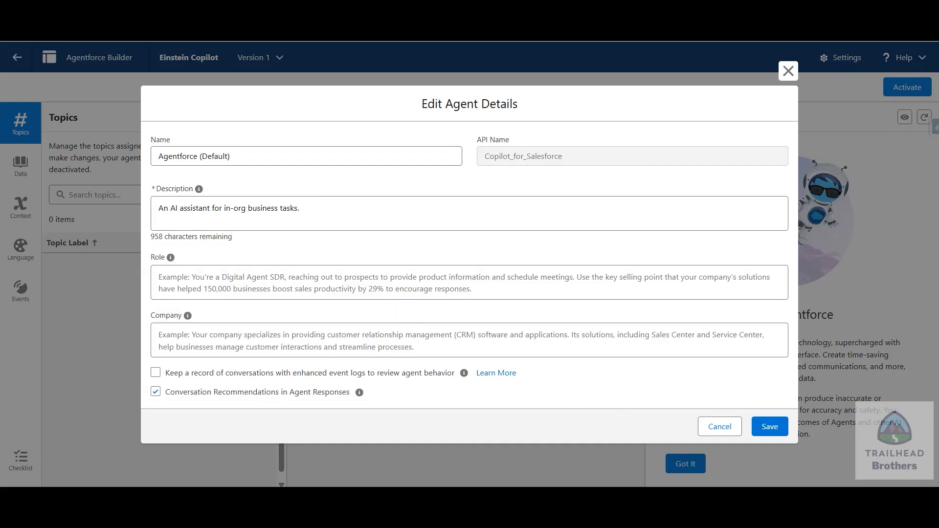
left_click(235, 22)
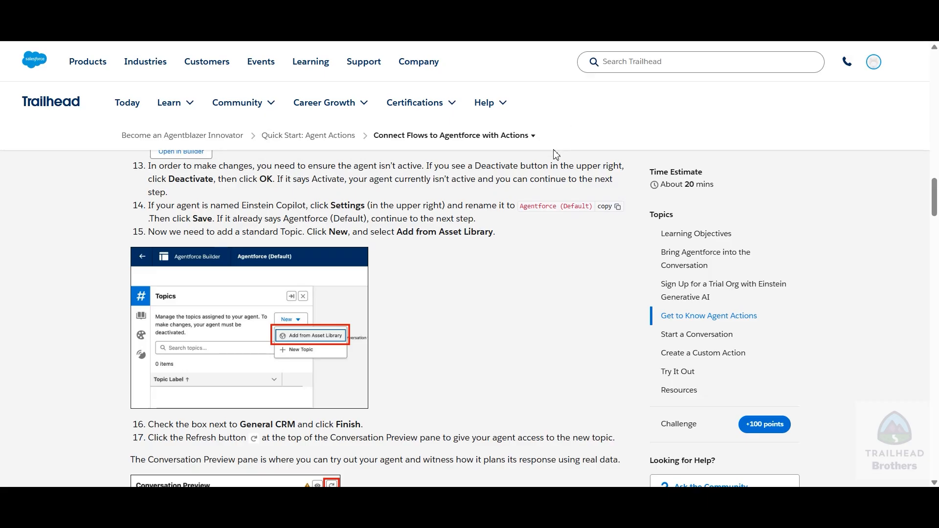
key("ctrl+Tab")
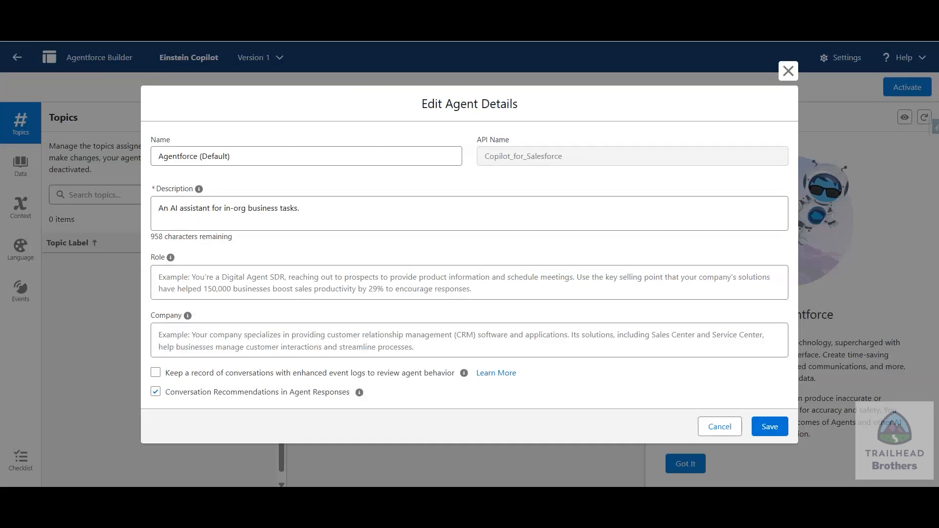
left_click(773, 432)
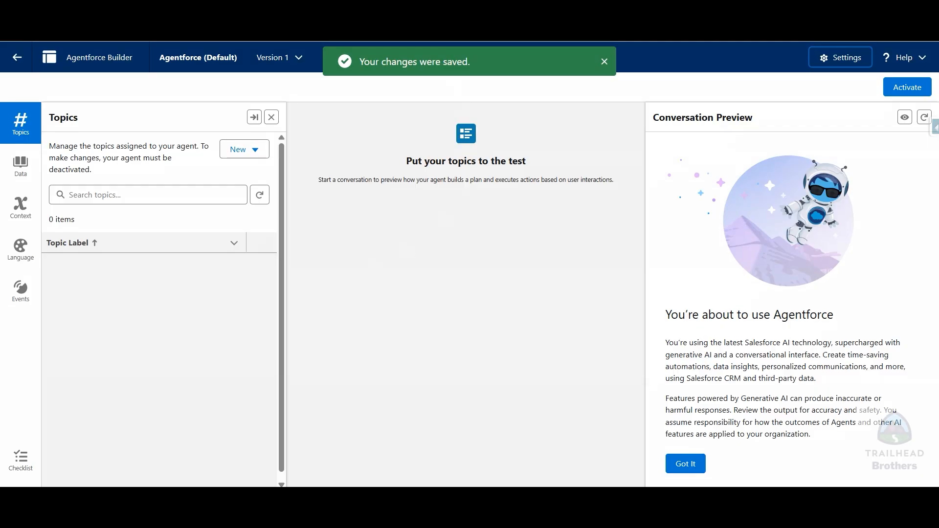
Step: Following Trailhead instructions 15 and 16, add the standard General CRM topic to the agent from the Asset Library
key("ctrl+Tab")
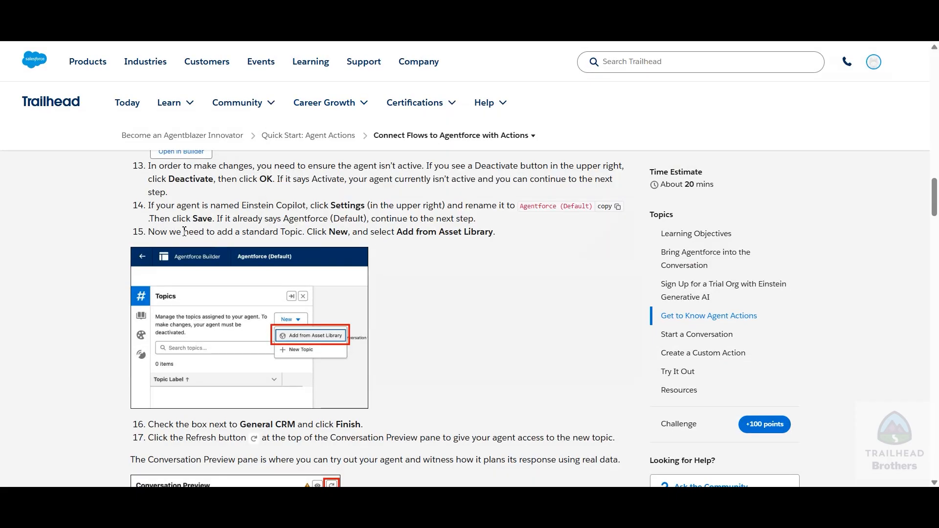
scroll(299, 232, "down", 1)
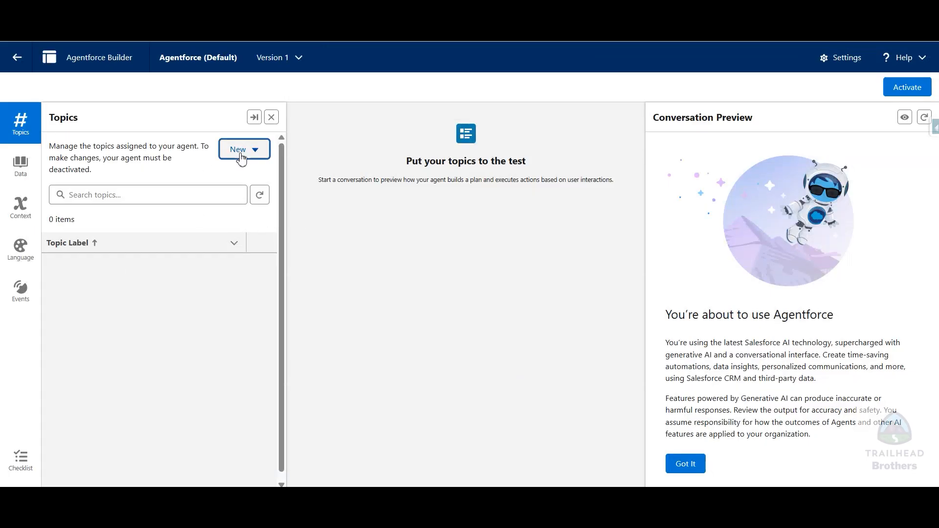
left_click(226, 154)
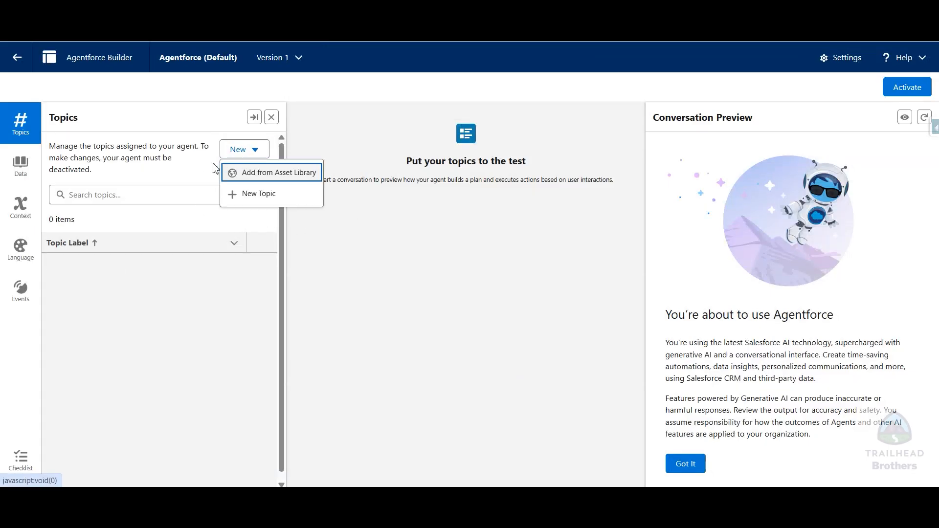
left_click(292, 175)
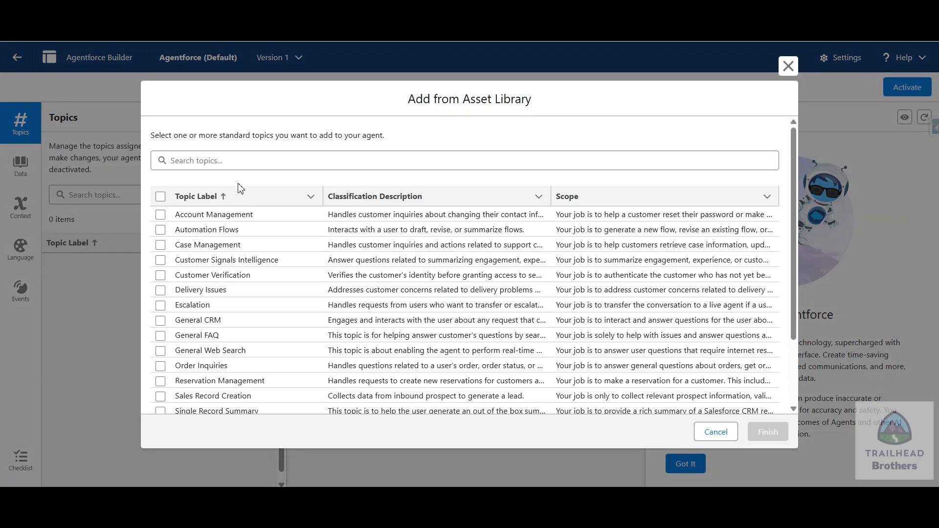
left_click(194, 164)
type("ge")
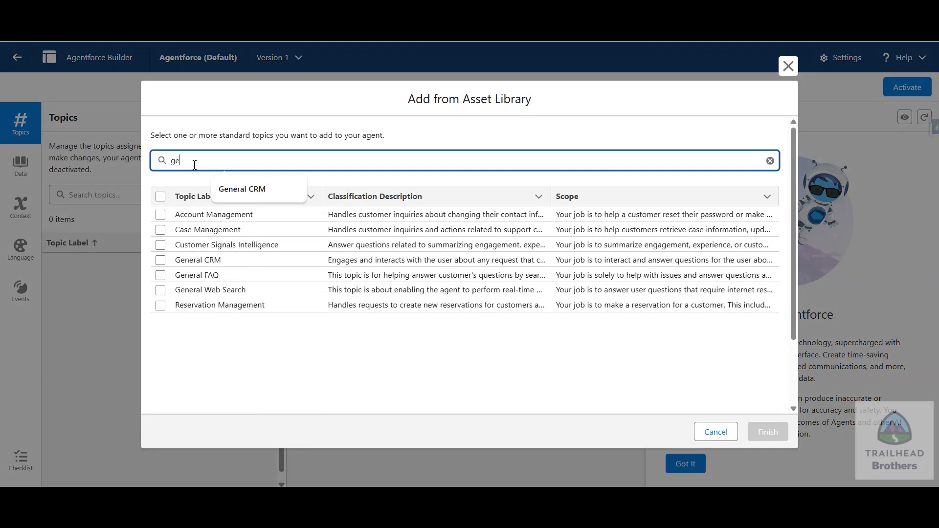
left_click(161, 263)
left_click(160, 260)
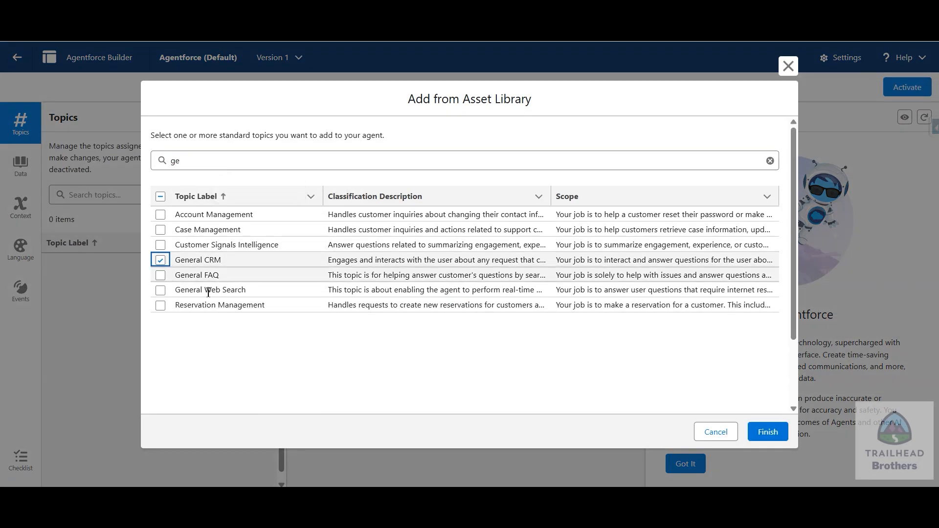
left_click(766, 434)
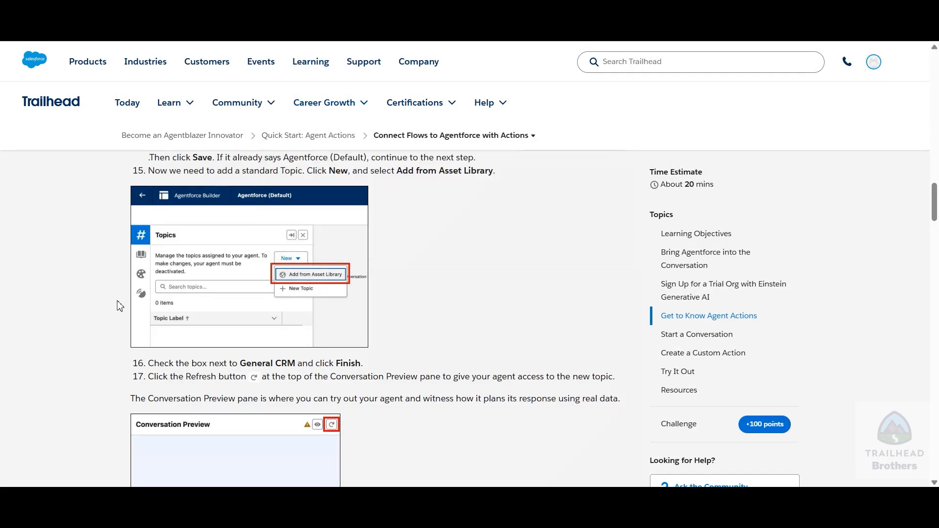
Step: Read Trailhead instruction 17 and refresh the agent's Conversation Preview
scroll(122, 306, "down", 1)
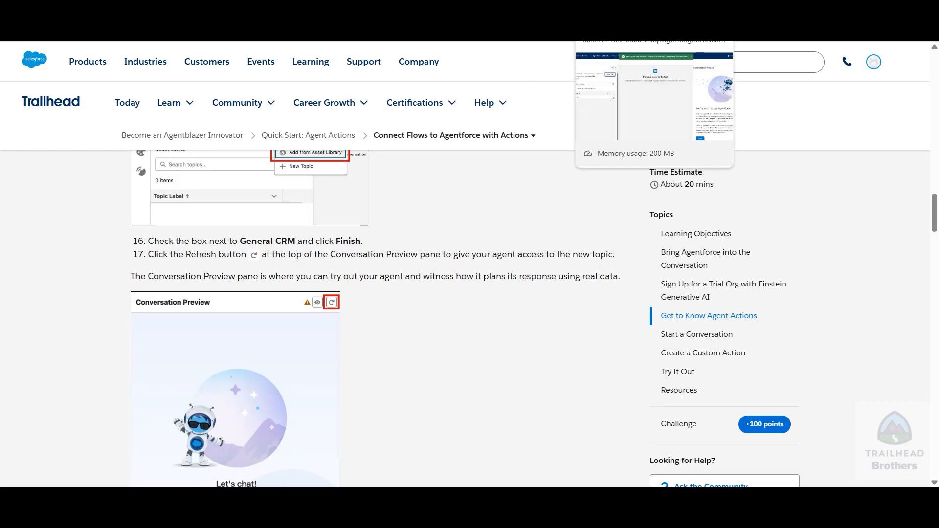
left_click(631, 10)
left_click(925, 120)
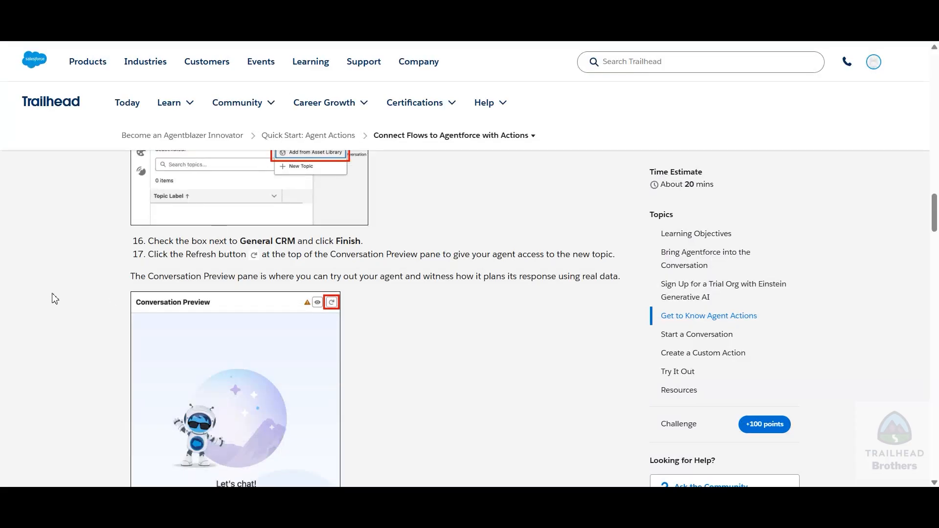
Step: Copy the sample prompt from Trailhead, accept the Agentforce notice, and send "Tell me about the orders for the account Edge Communications." in Conversation Preview
scroll(53, 297, "down", 3)
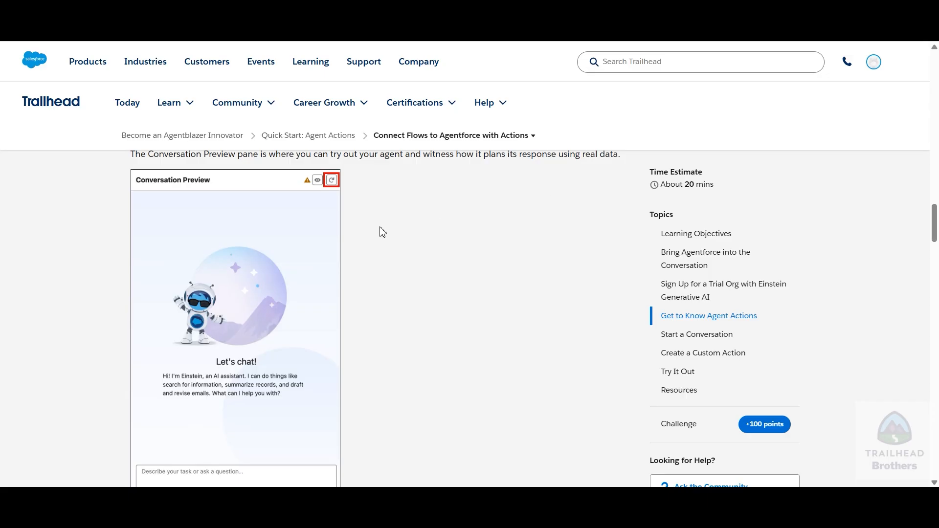
scroll(381, 230, "down", 5)
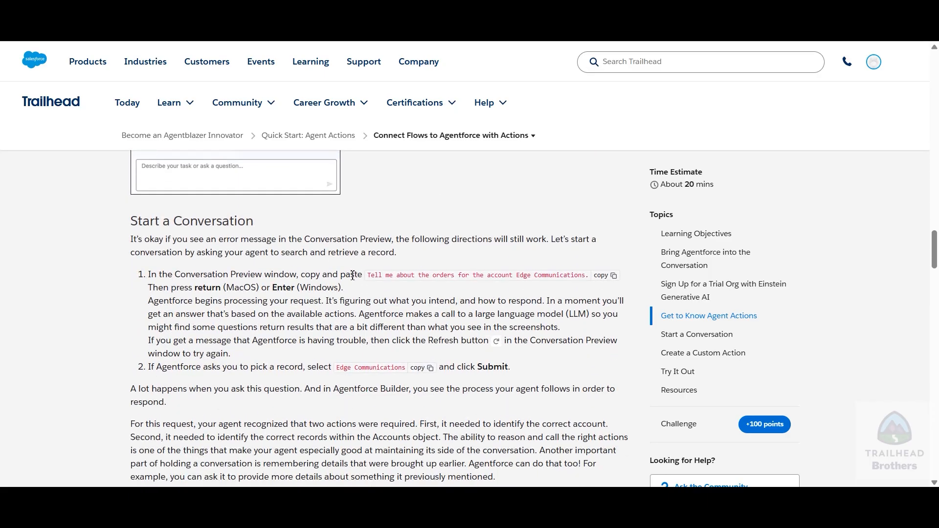
left_click(604, 276)
scroll(235, 316, "down", 1)
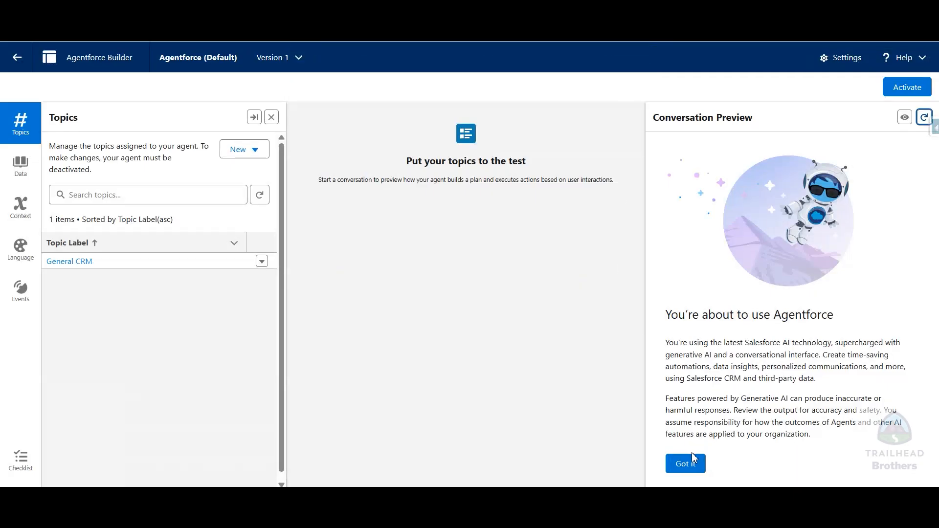
left_click(693, 457)
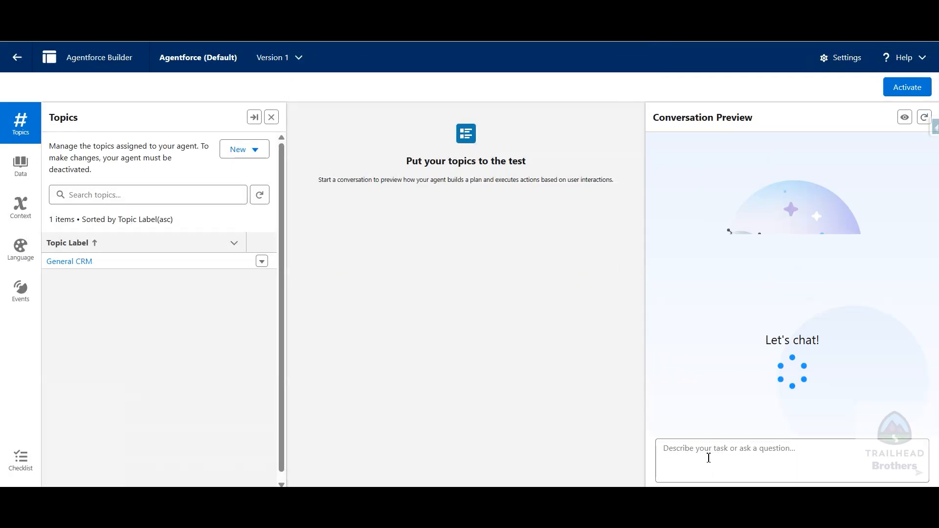
left_click(707, 457)
type("Tell me about the orders for the account Edge Communications.")
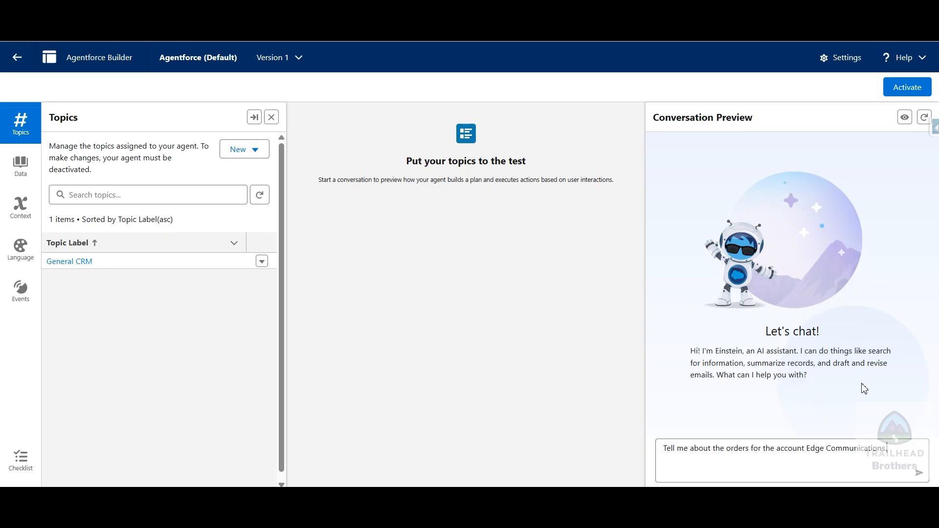
left_click(919, 474)
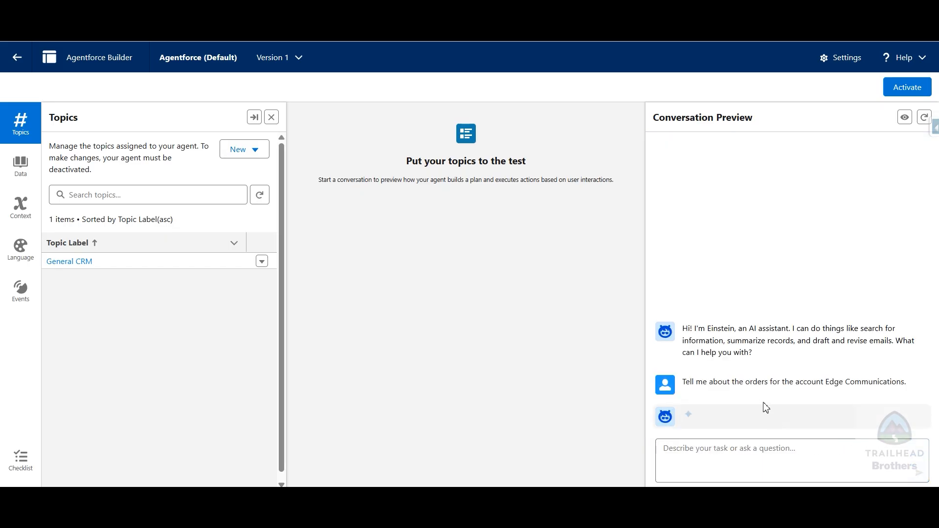
Step: Copy the account name from Trailhead and send "Edge Communications" to the agent in Conversation Preview
left_click(328, 10)
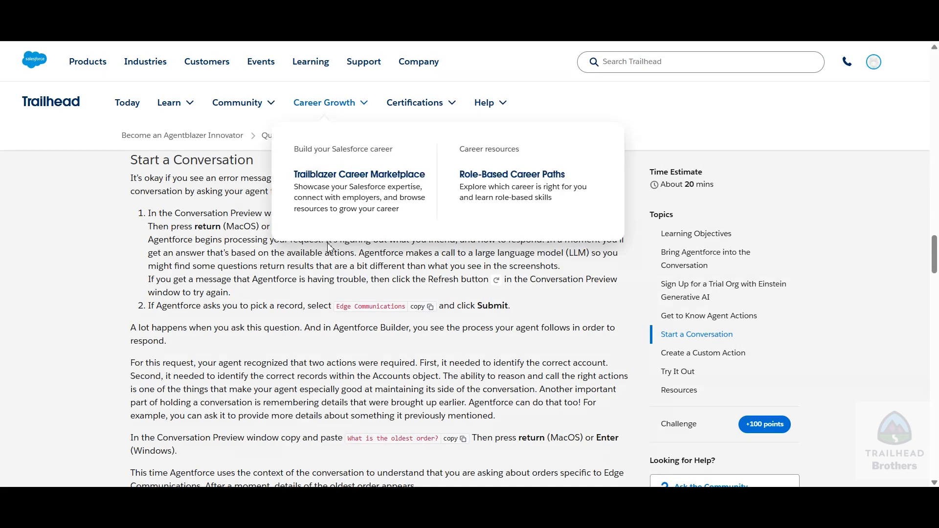
left_click(417, 308)
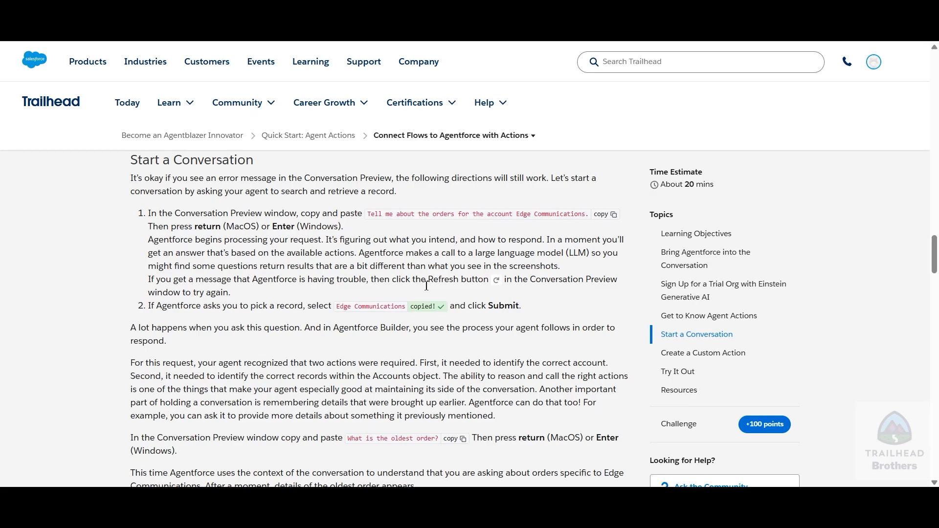
left_click(440, 10)
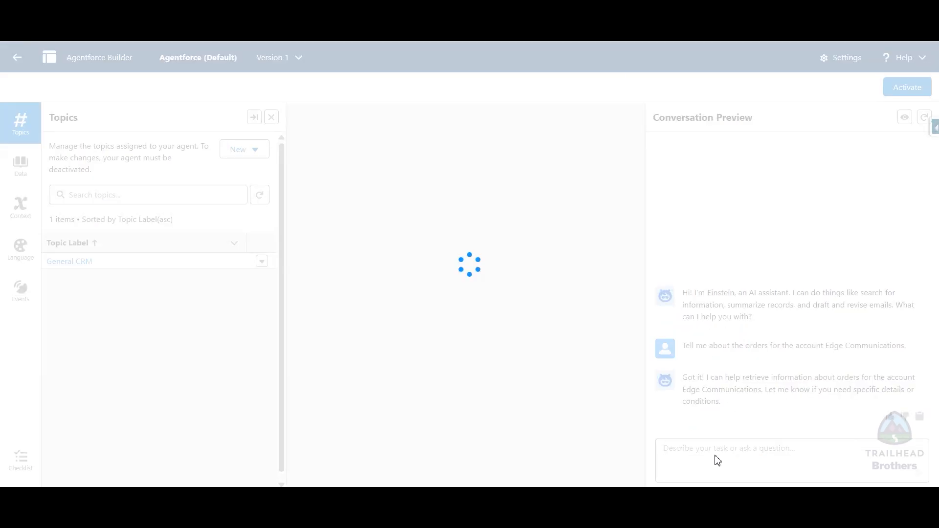
left_click(701, 454)
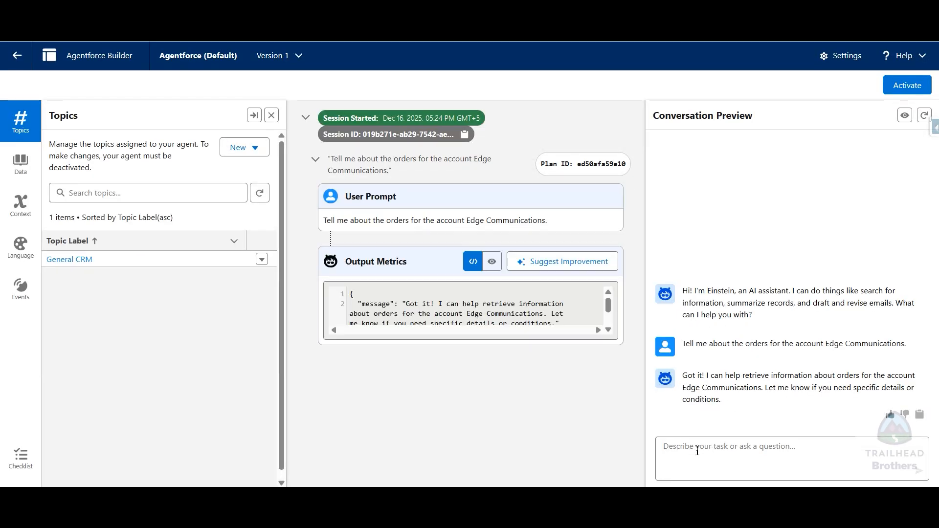
type("Edge Communications")
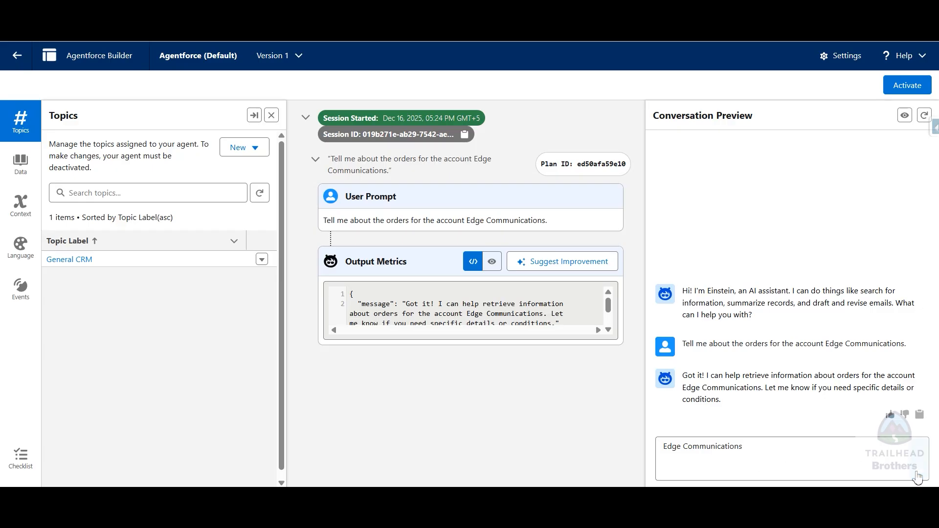
key("Return")
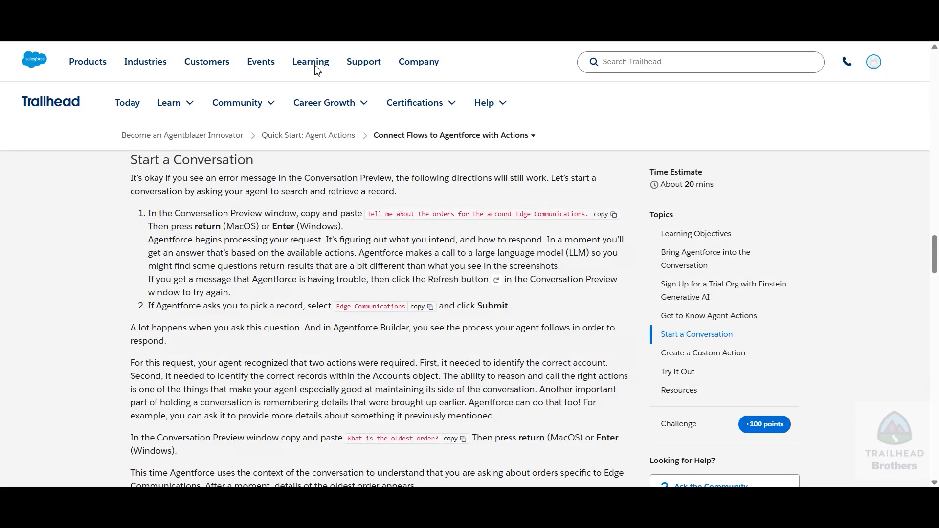
Step: Copy the follow-up prompt from Trailhead, send "What is the oldest order?" in Conversation Preview, and view the agent's plan
scroll(111, 324, "down", 3)
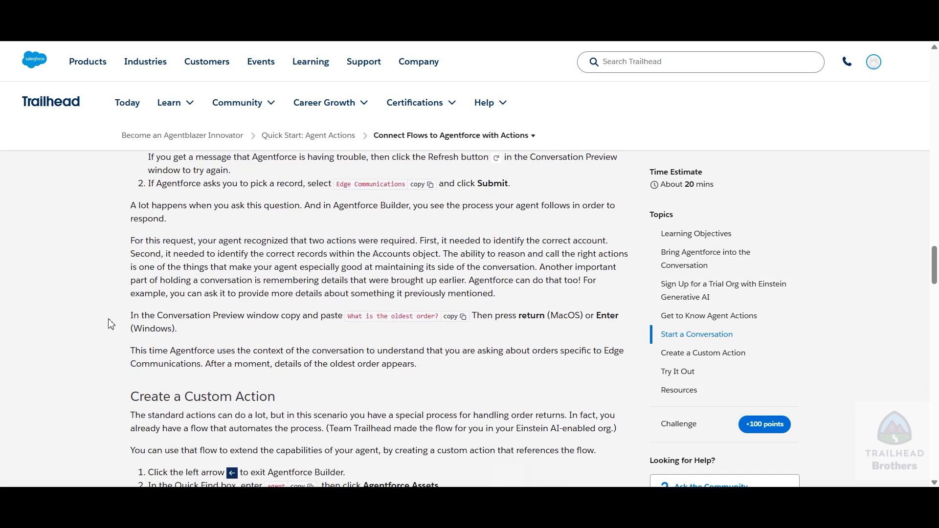
left_click(455, 322)
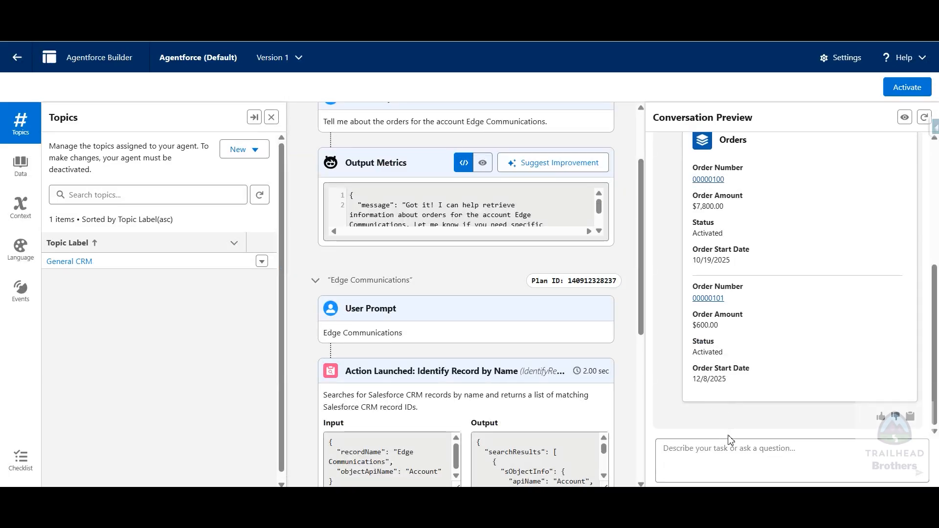
left_click(783, 460)
type("What is the oldest order?")
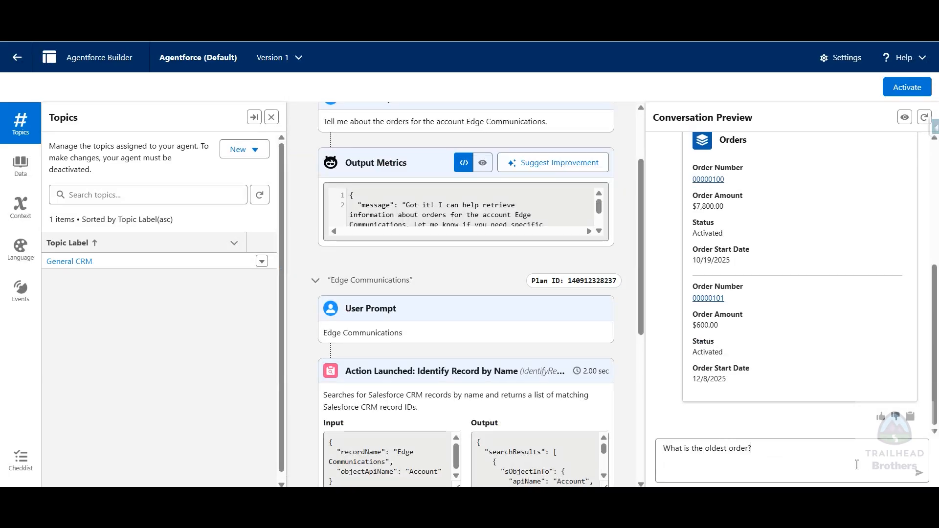
left_click(916, 475)
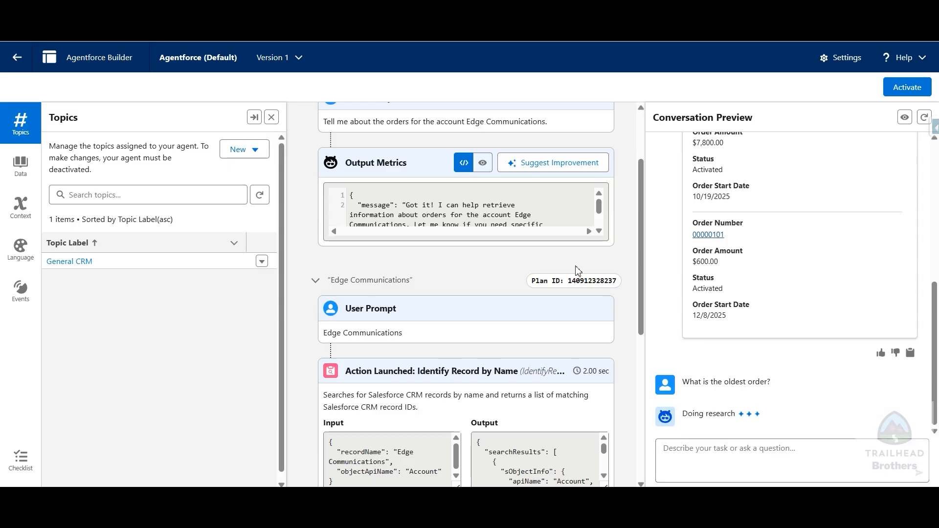
scroll(578, 270, "down", 5)
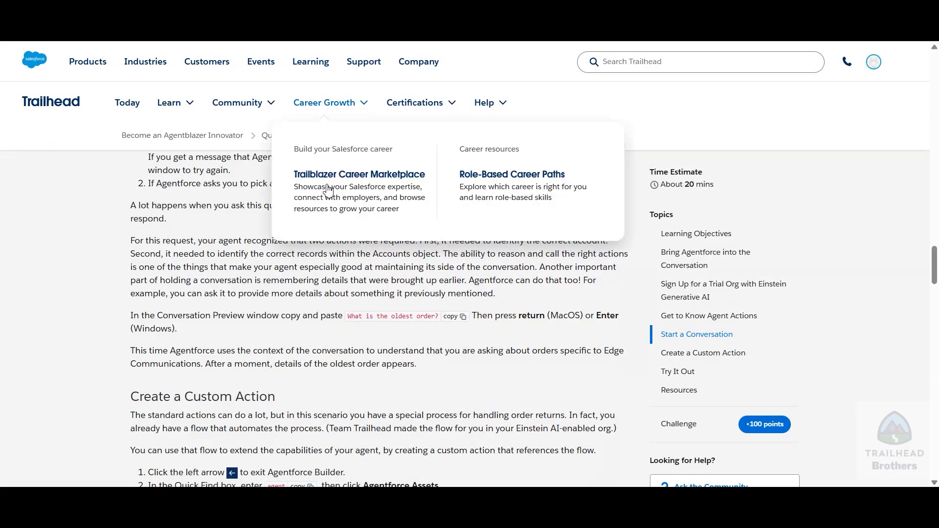
scroll(198, 266, "down", 5)
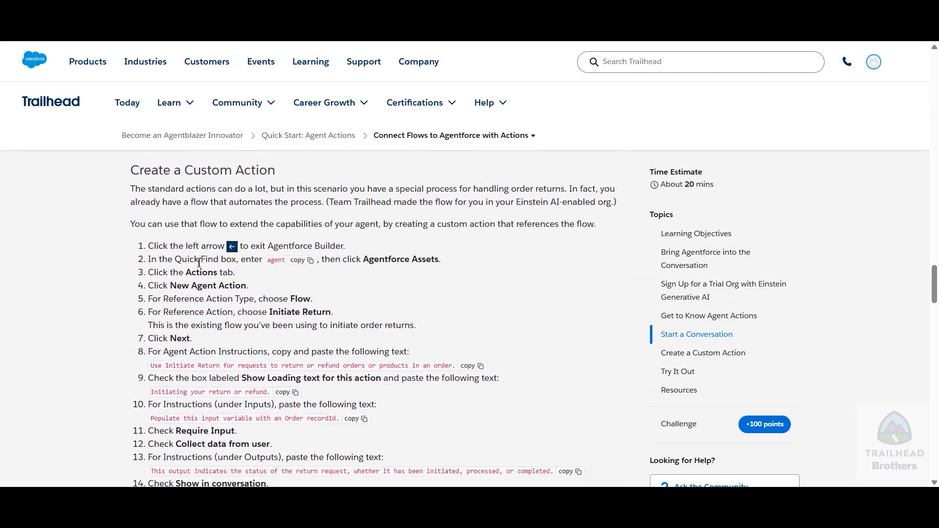
scroll(198, 267, "up", 1)
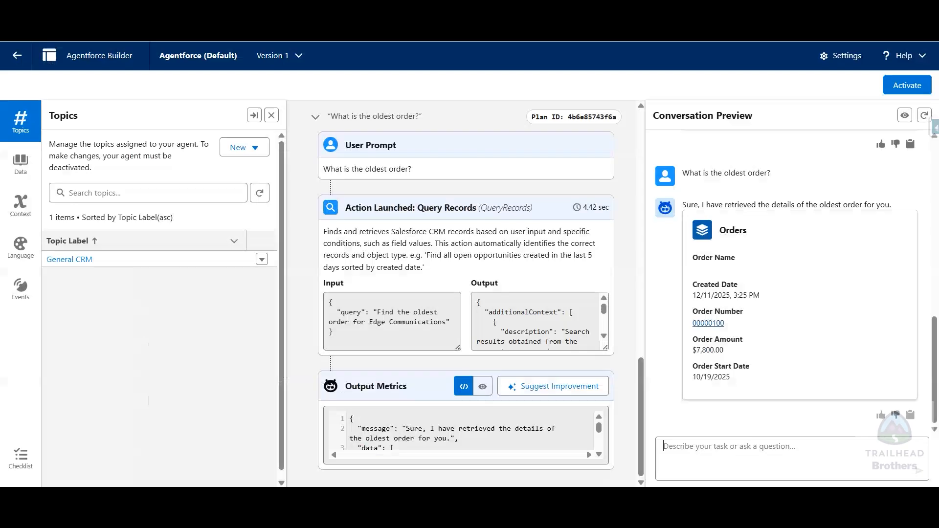
left_click(18, 58)
left_click(568, 111)
Step: Check the agent's details in its settings and its list of versions without changing anything
left_click(850, 62)
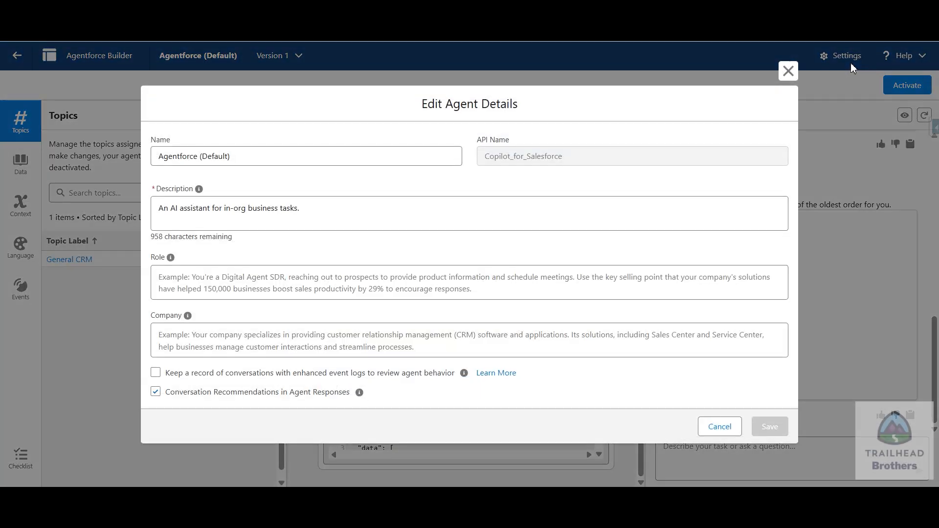
left_click(783, 73)
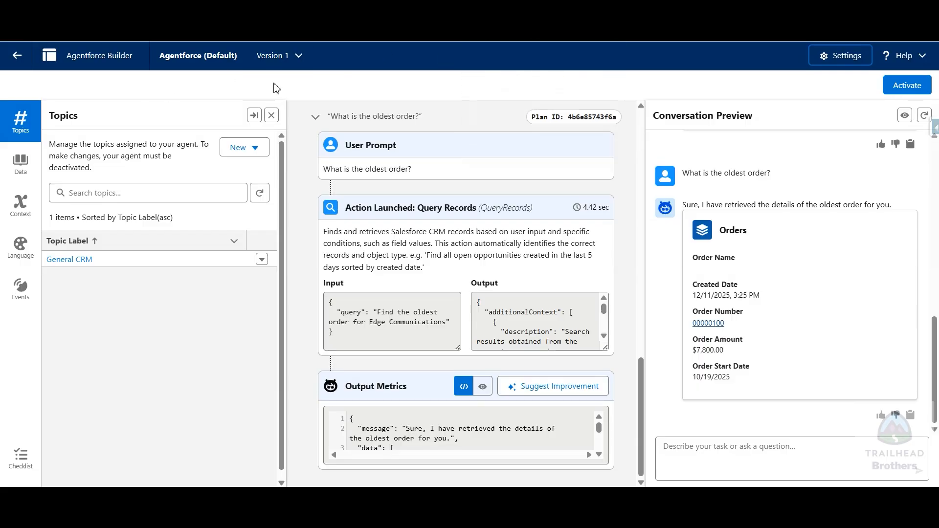
left_click(299, 56)
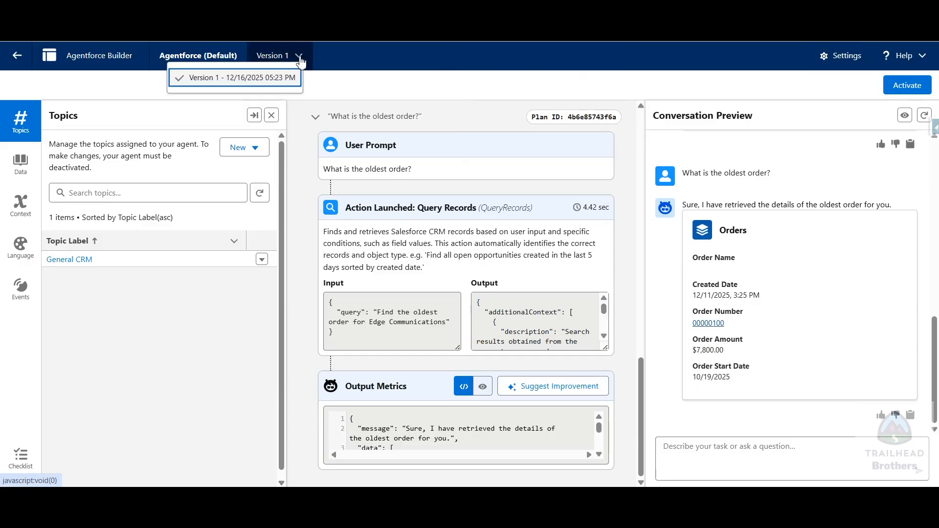
left_click(298, 55)
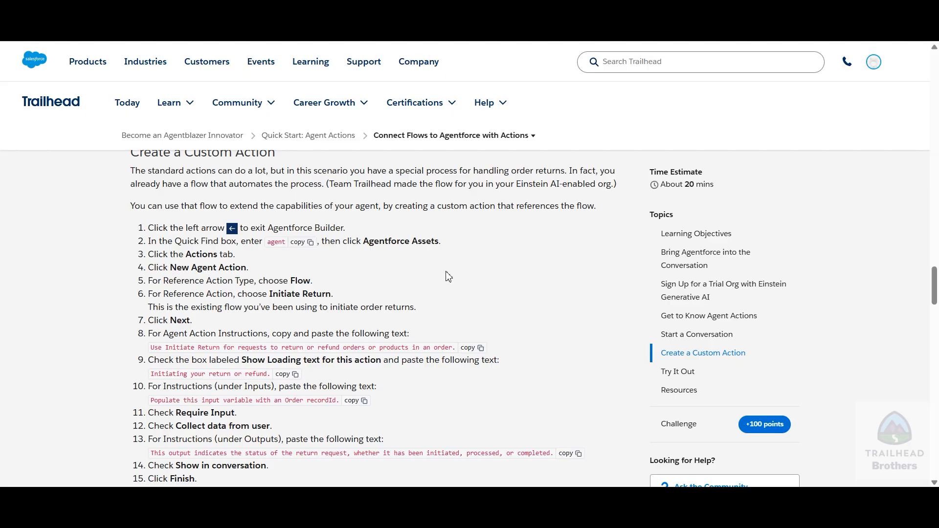
Step: Check Trailhead's Create a Custom Action instructions and activate the Agentforce (Default) agent, ignoring its configuration issues
scroll(449, 272, "down", 4)
scroll(449, 271, "down", 1)
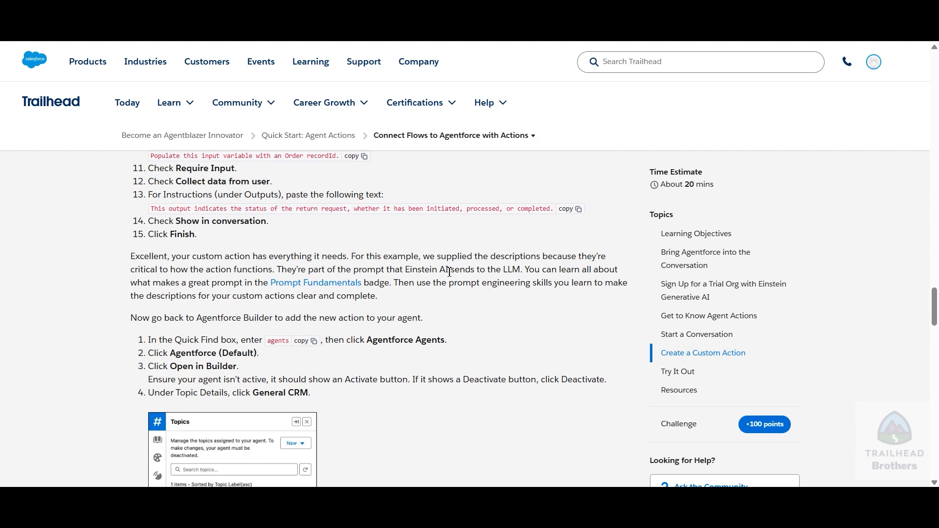
scroll(449, 271, "down", 1)
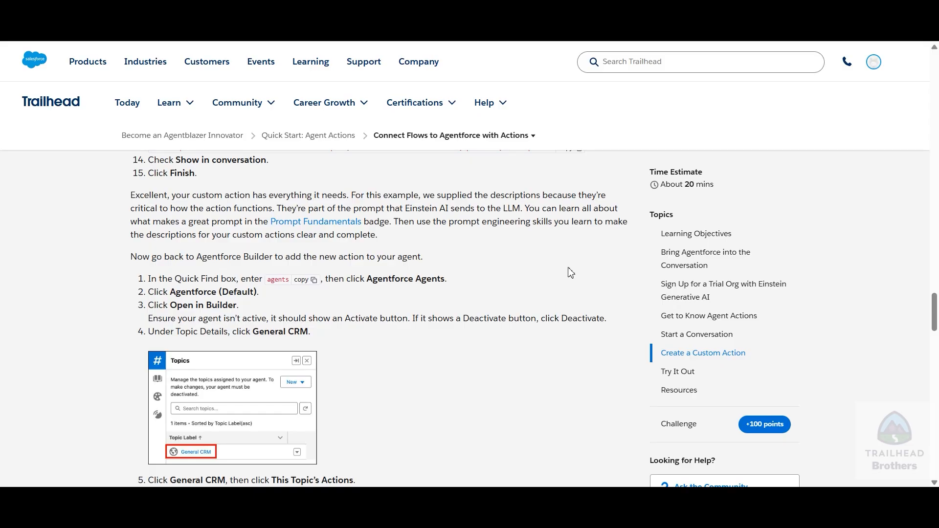
scroll(570, 273, "up", 12)
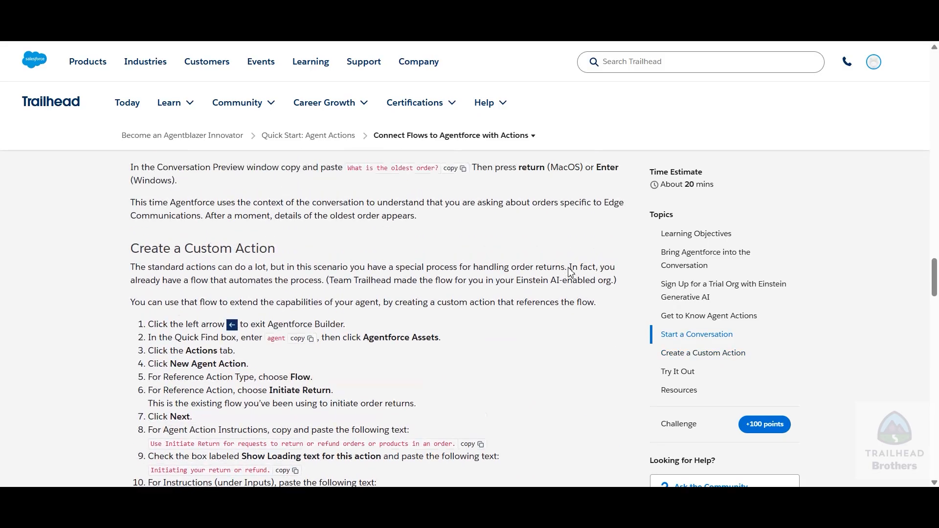
scroll(571, 273, "down", 5)
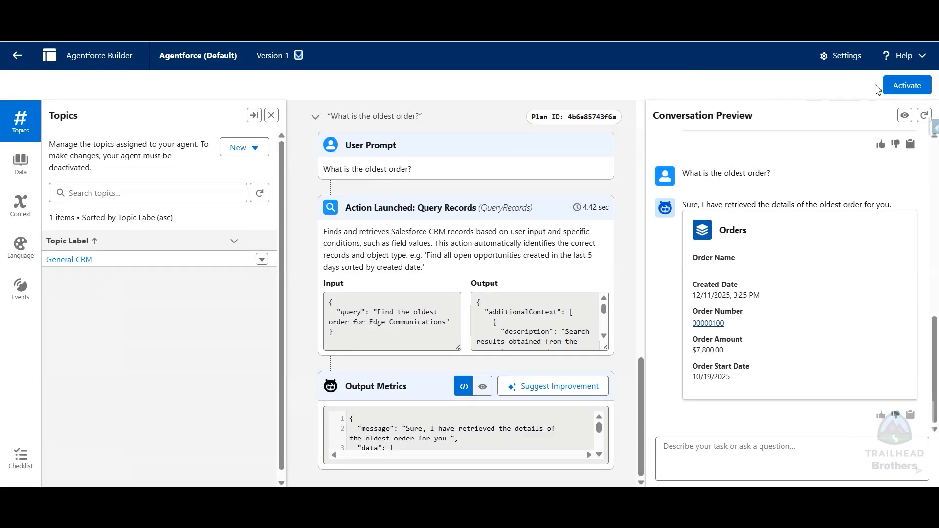
left_click(905, 86)
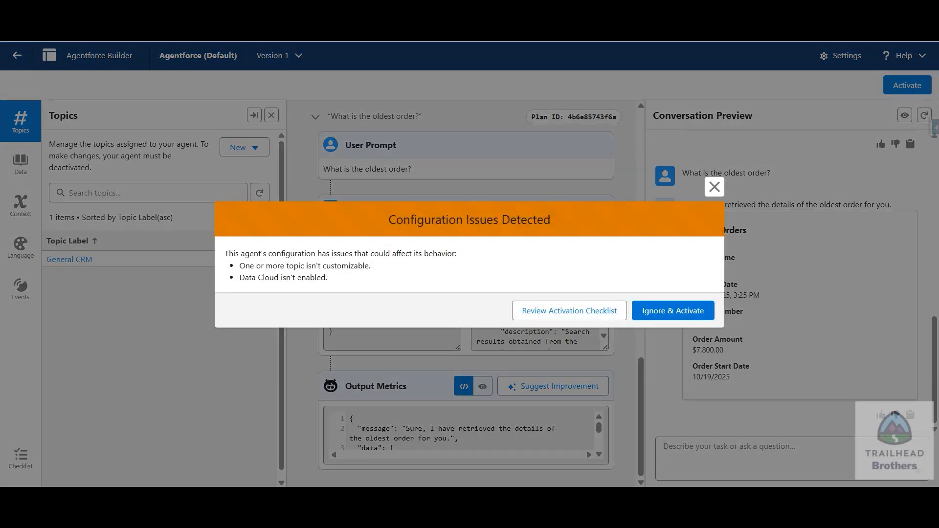
left_click(665, 315)
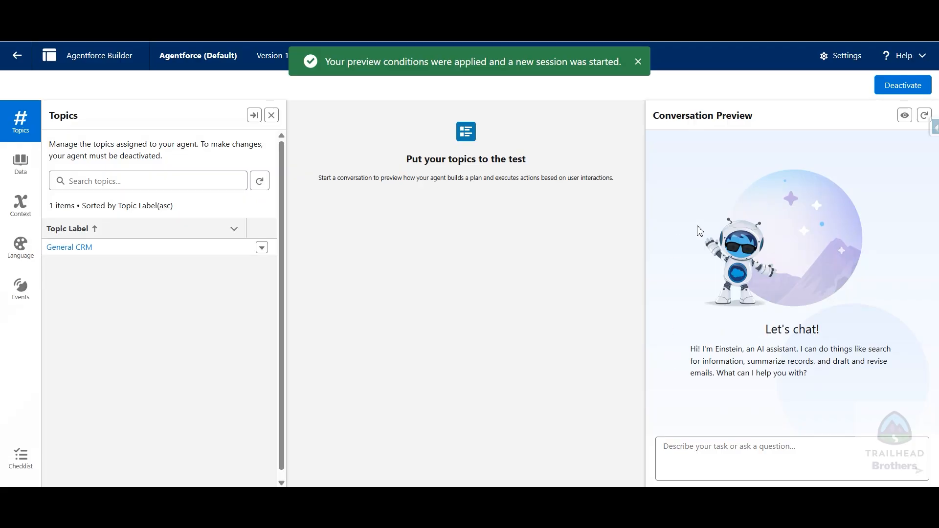
Step: Exit Agentforce Builder and open Agentforce Assets in Setup by searching for "agent", the Quick Find term copied from Trailhead
left_click(15, 59)
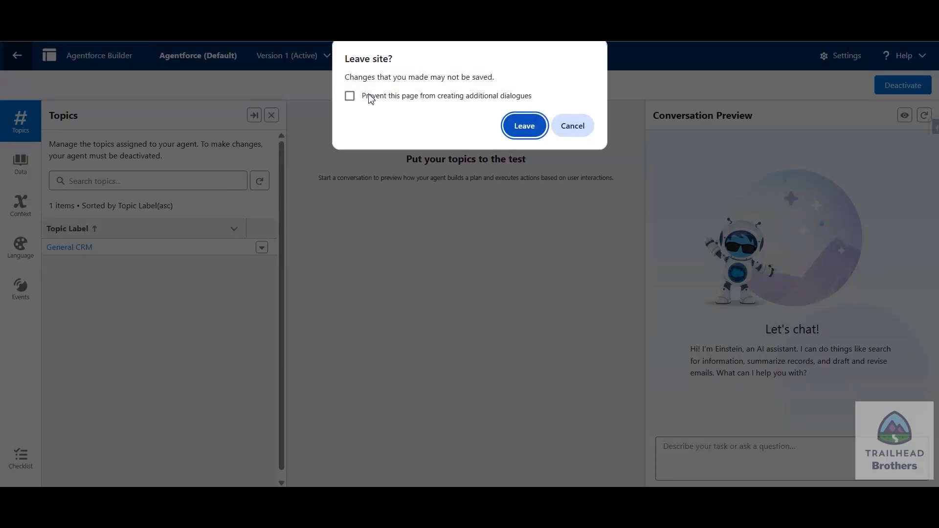
left_click(524, 127)
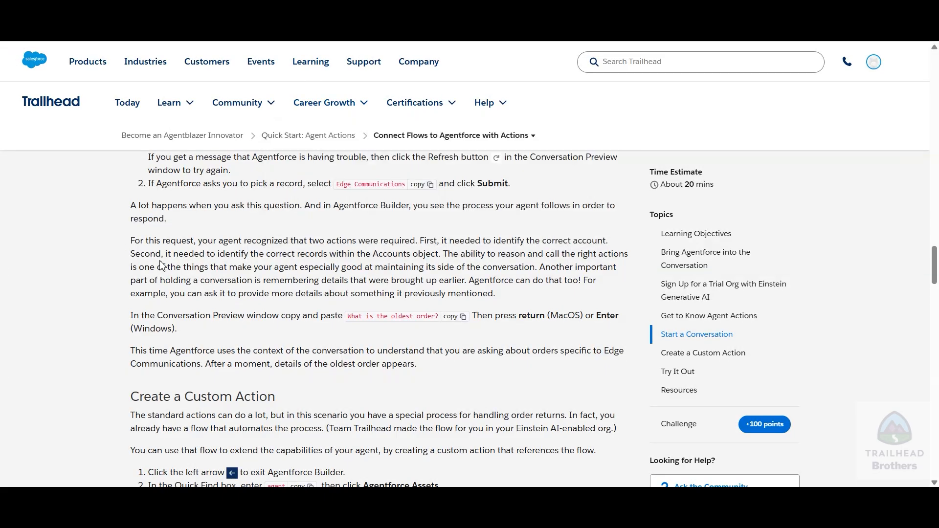
scroll(162, 266, "down", 6)
left_click(299, 181)
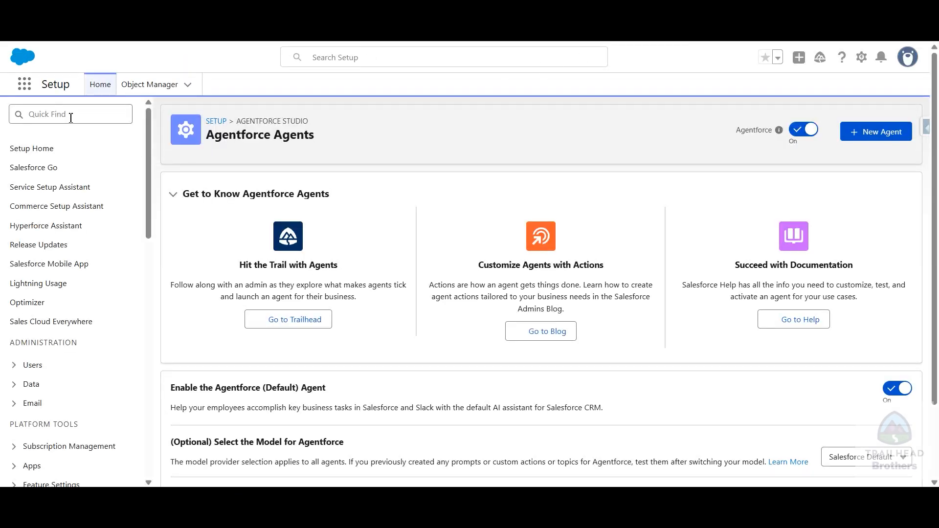
left_click(71, 116)
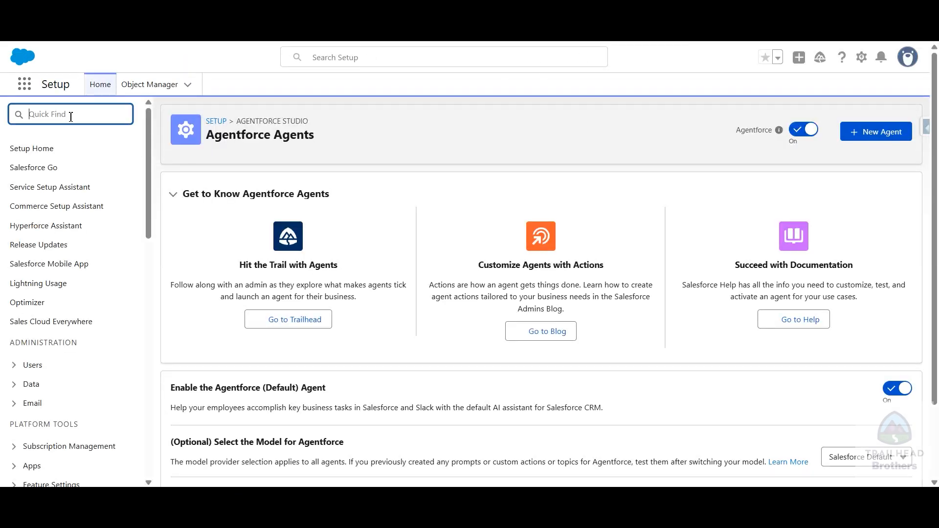
type("agent")
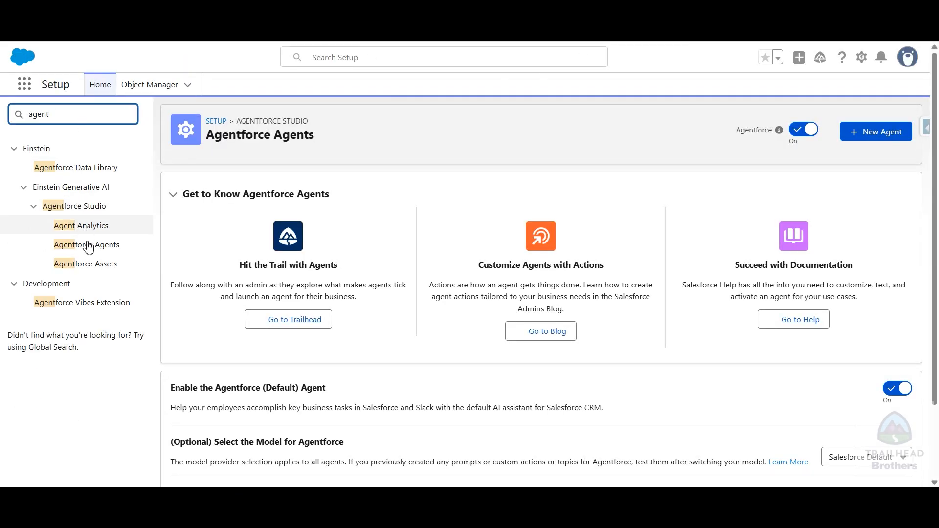
left_click(78, 266)
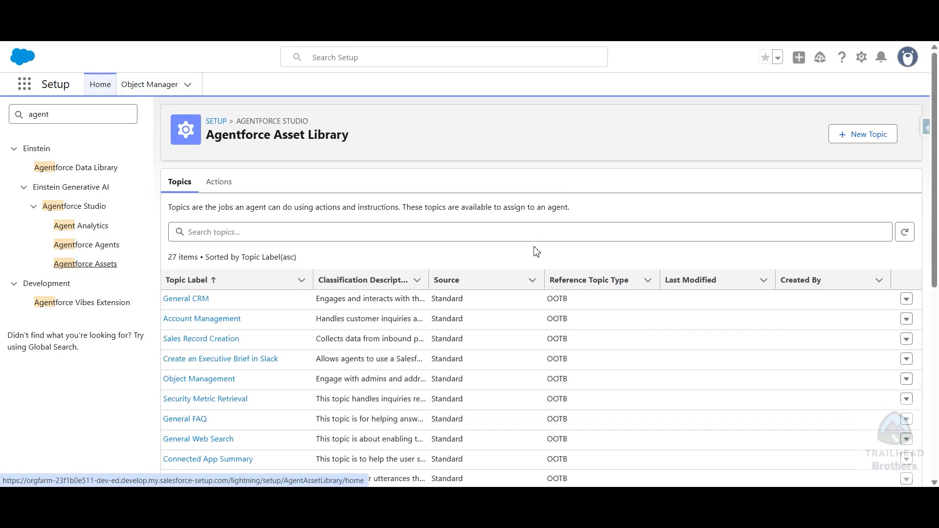
Step: Following the Trailhead instructions, start a new agent action in the Asset Library with reference type Flow and reference action Initiate Return
left_click(338, 10)
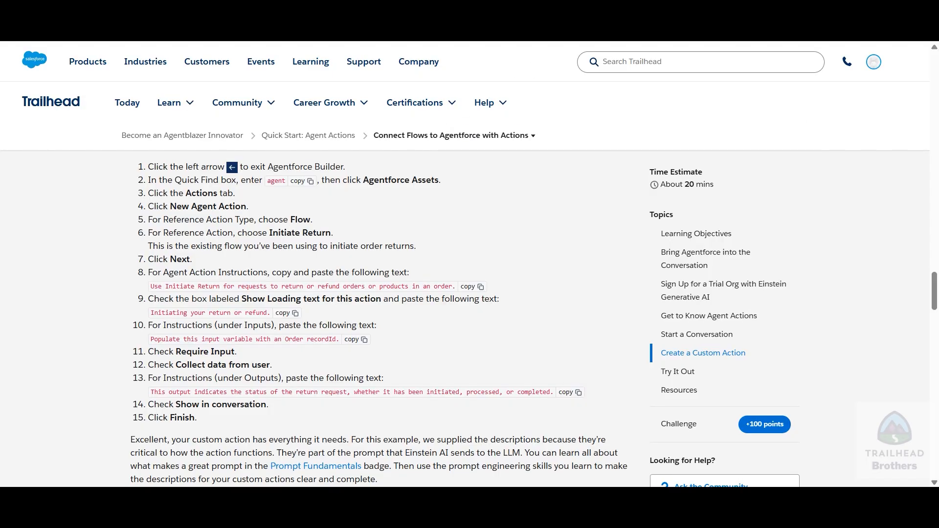
left_click(489, 10)
left_click(224, 183)
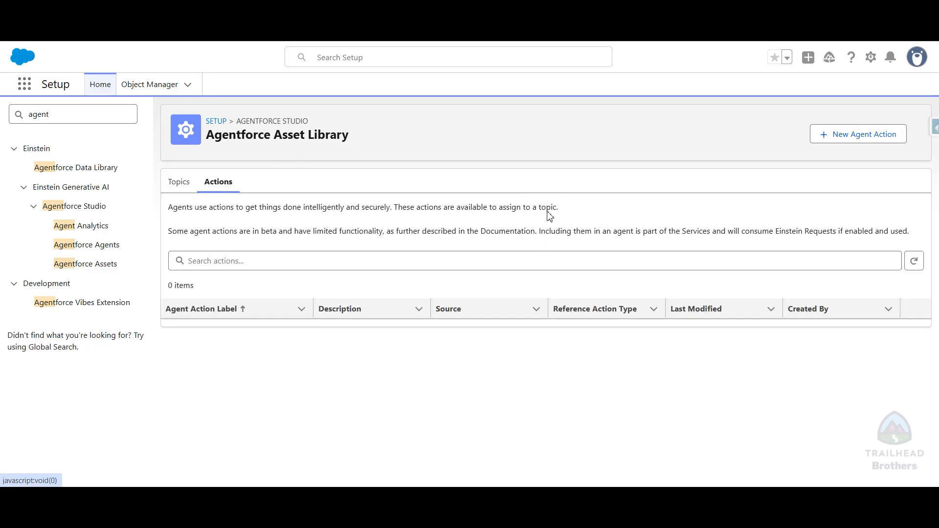
left_click(841, 139)
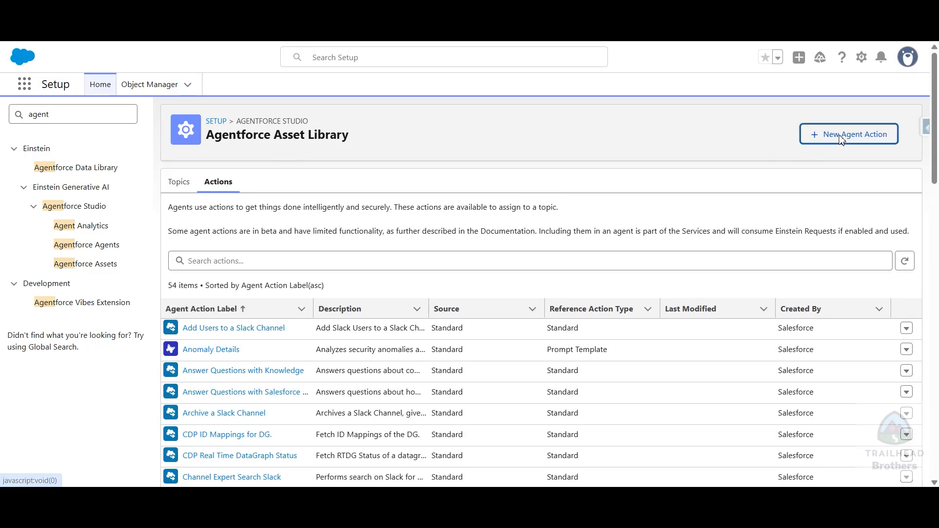
left_click(277, 222)
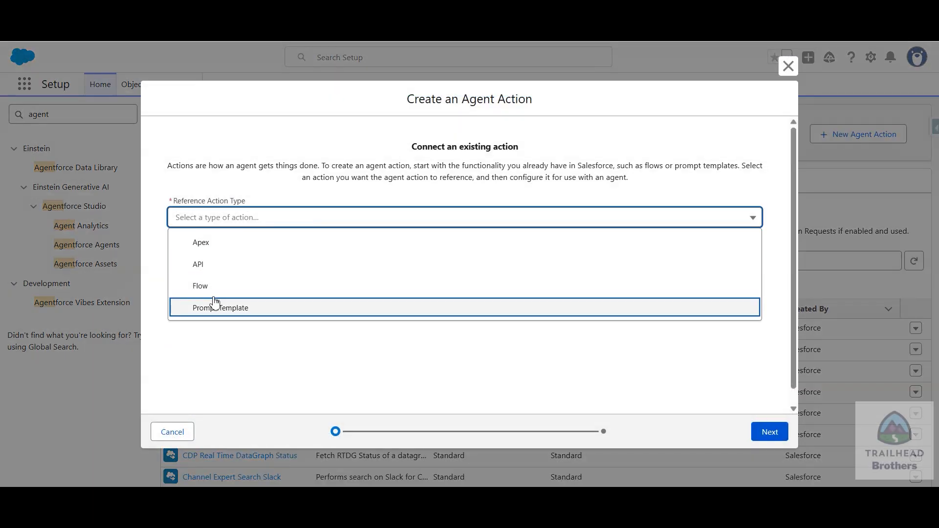
left_click(228, 288)
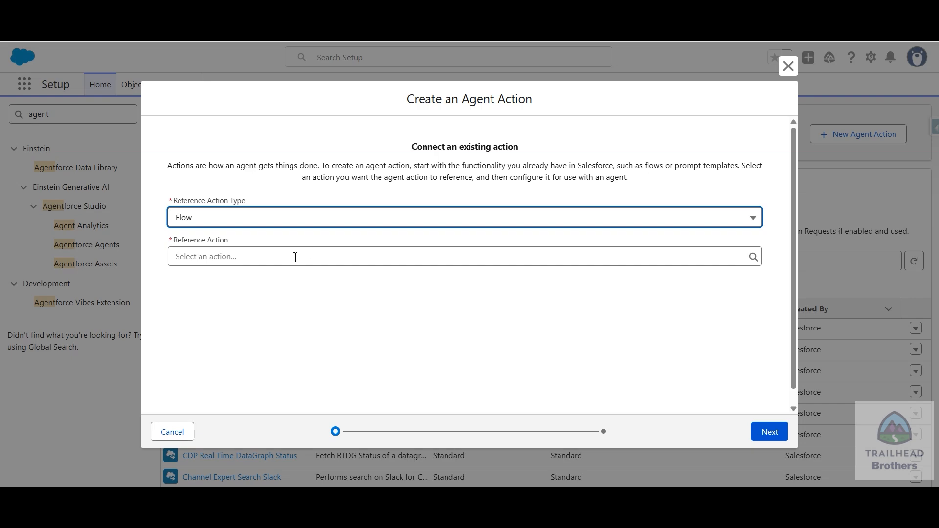
left_click(296, 257)
left_click(248, 280)
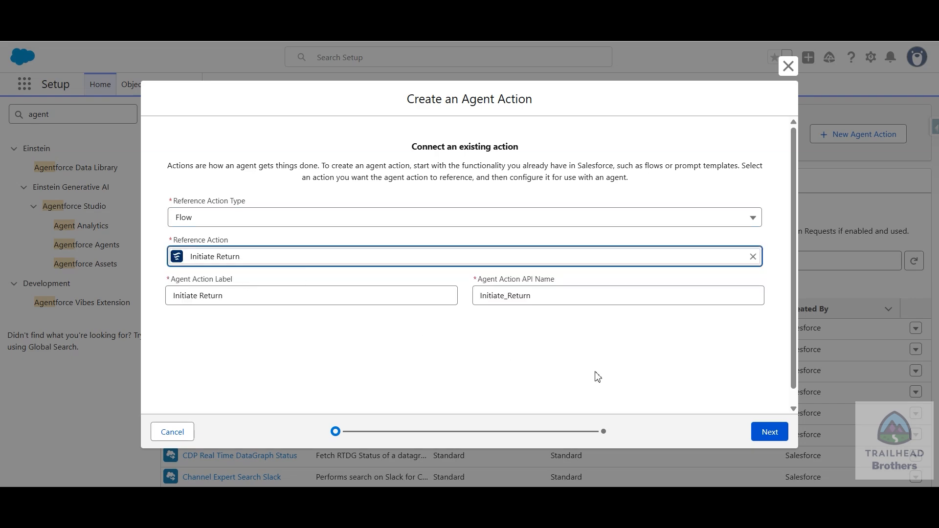
Step: Continue to the action's configuration and set Agent Action Instructions to "Use Initiate Return for requests to return or refund orders or products in an order."
left_click(770, 433)
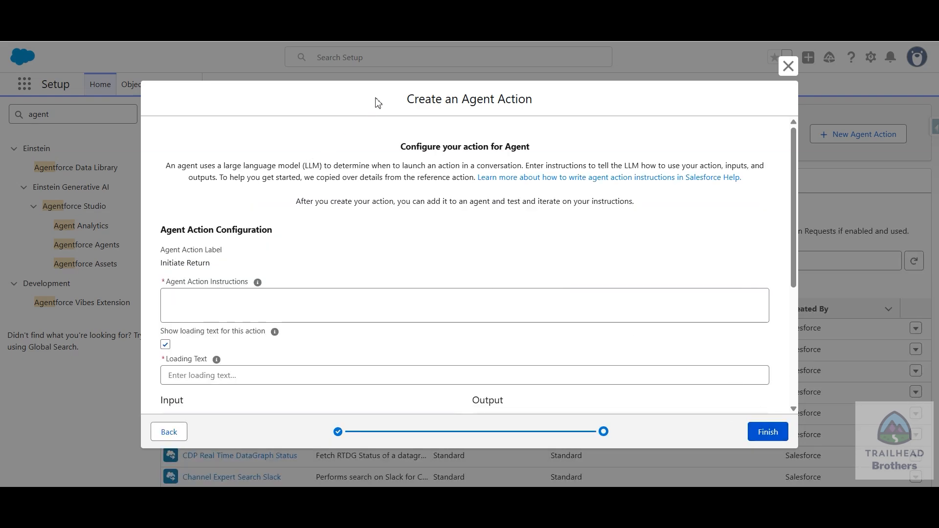
left_click(313, 25)
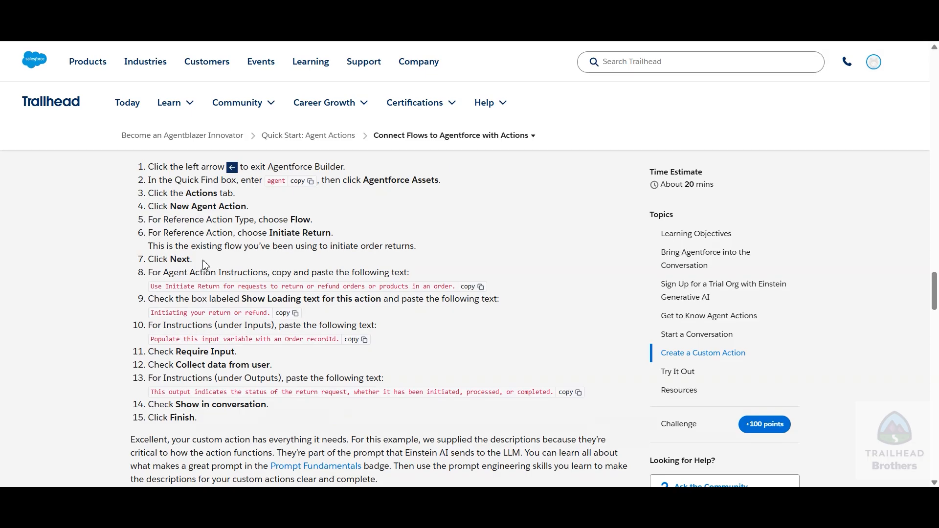
scroll(189, 259, "down", 1)
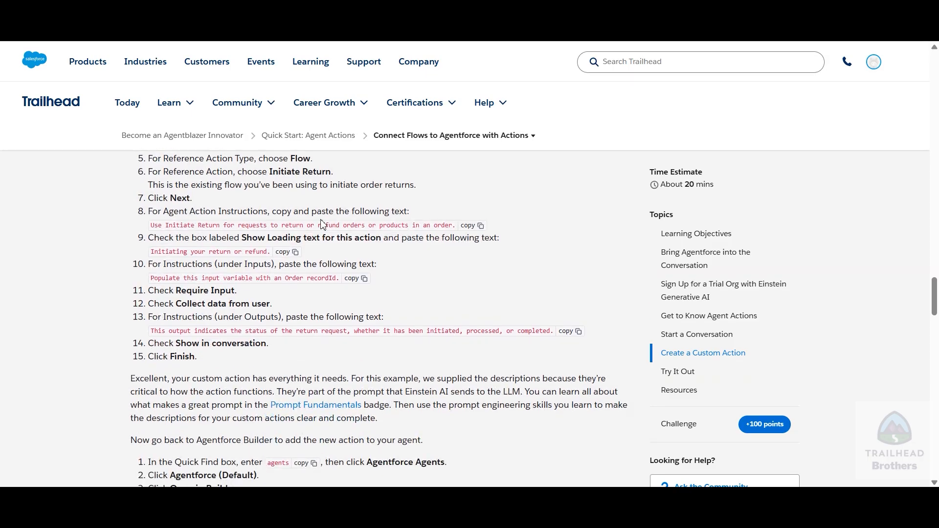
left_click(471, 229)
left_click(623, 24)
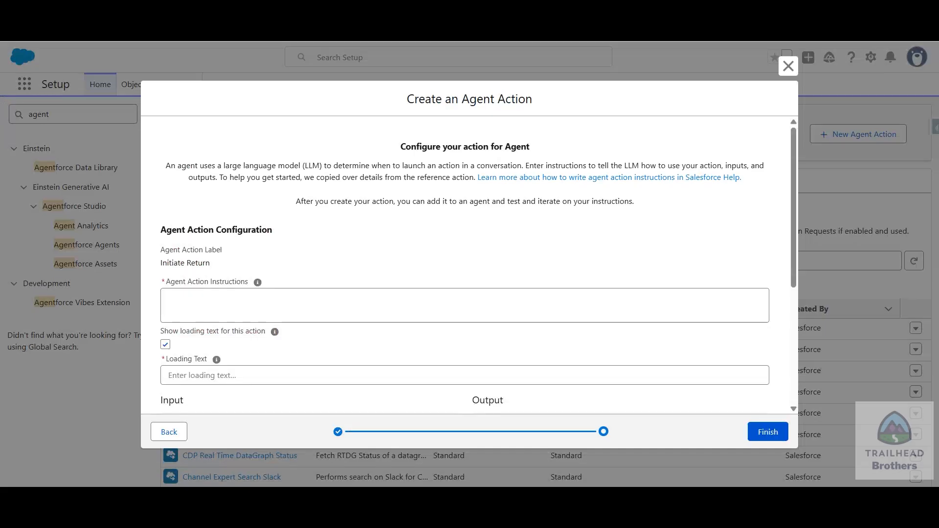
left_click(221, 305)
key("ctrl+v")
left_click(414, 251)
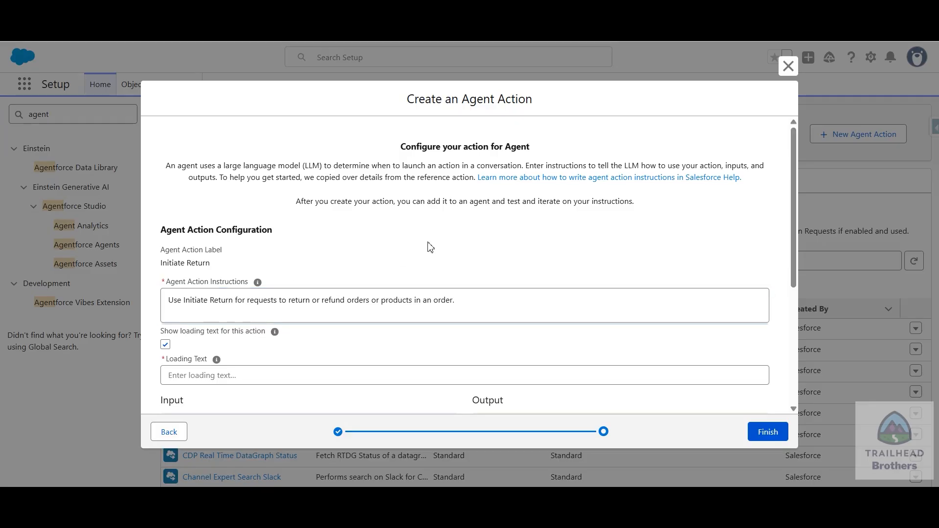
Step: Set the action's loading text to "Initiating your return or refund.", copied from the Trailhead instructions
scroll(430, 247, "down", 1)
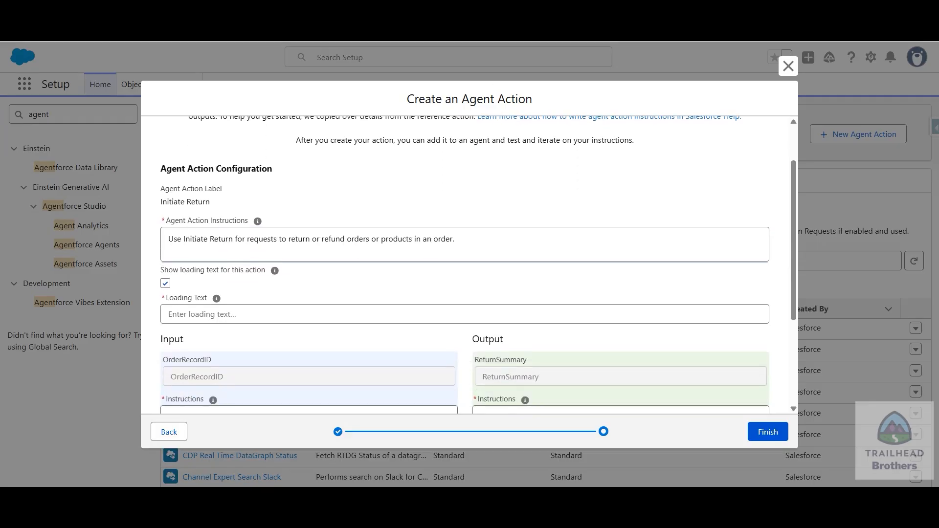
left_click(563, 24)
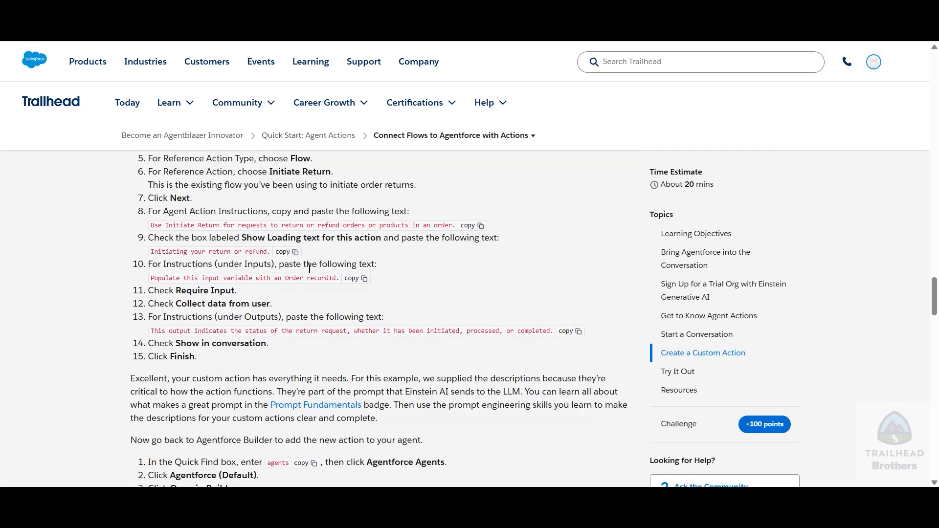
left_click(286, 252)
left_click(440, 20)
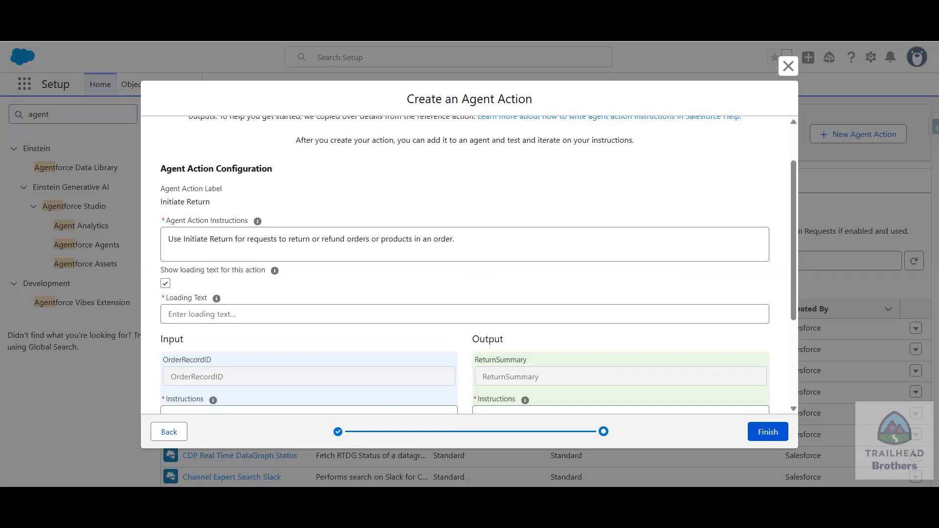
left_click(196, 313)
key("ctrl+v")
left_click(353, 294)
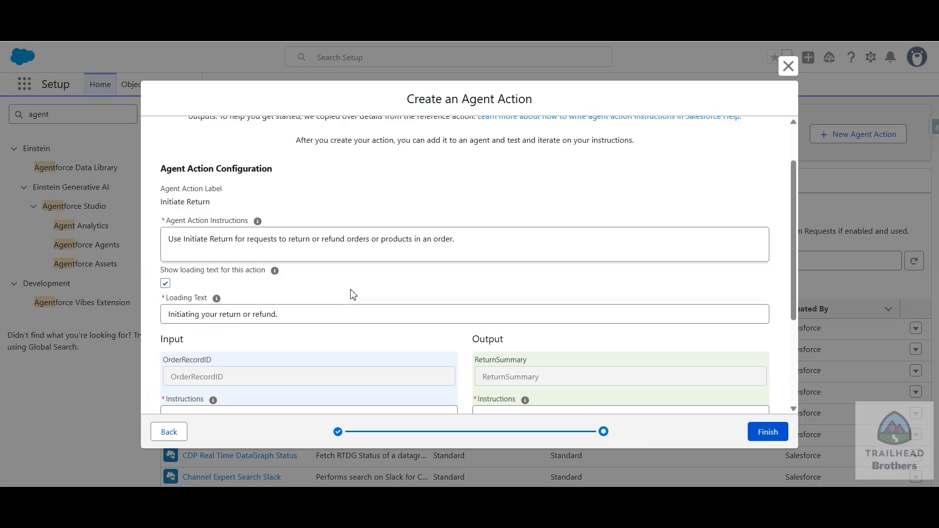
Step: Set the OrderRecordID input instructions to "Populate this input variable with an Order recordId.", copied from Trailhead
scroll(353, 294, "down", 5)
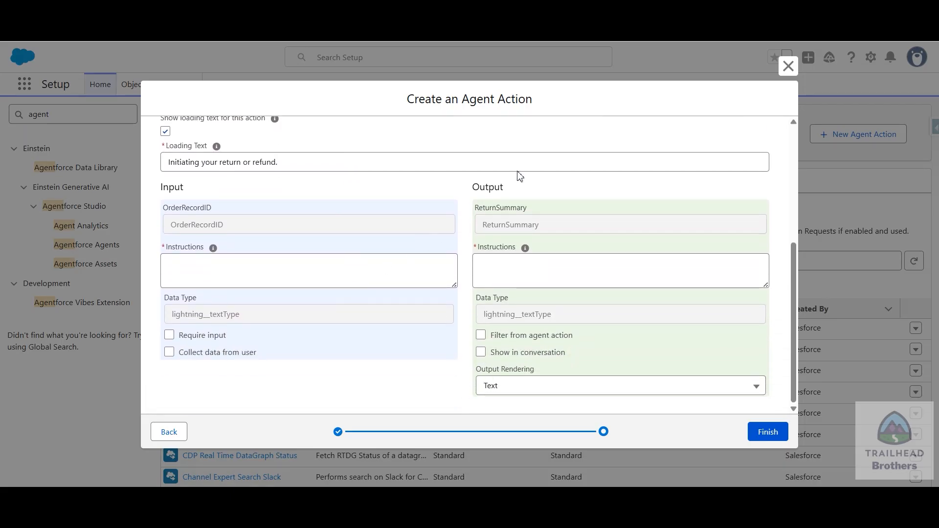
left_click(313, 20)
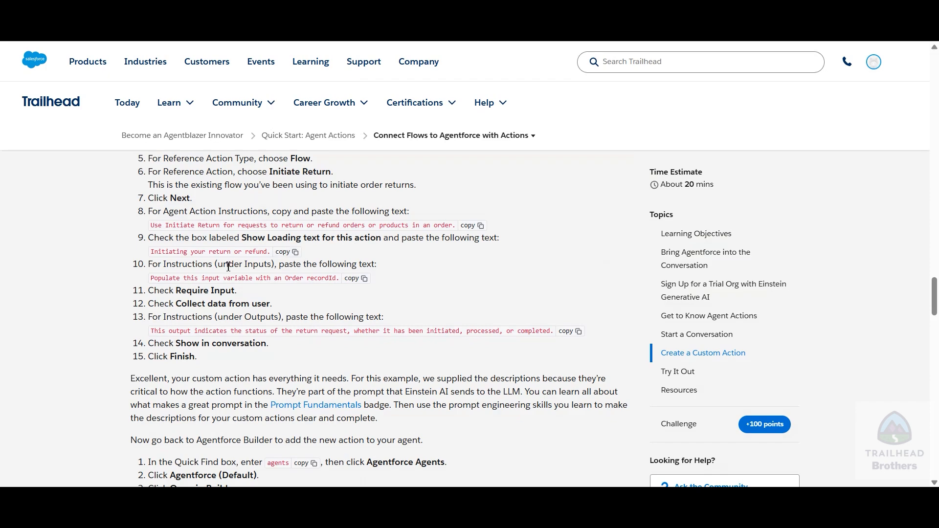
left_click(354, 278)
key("ctrl+Tab")
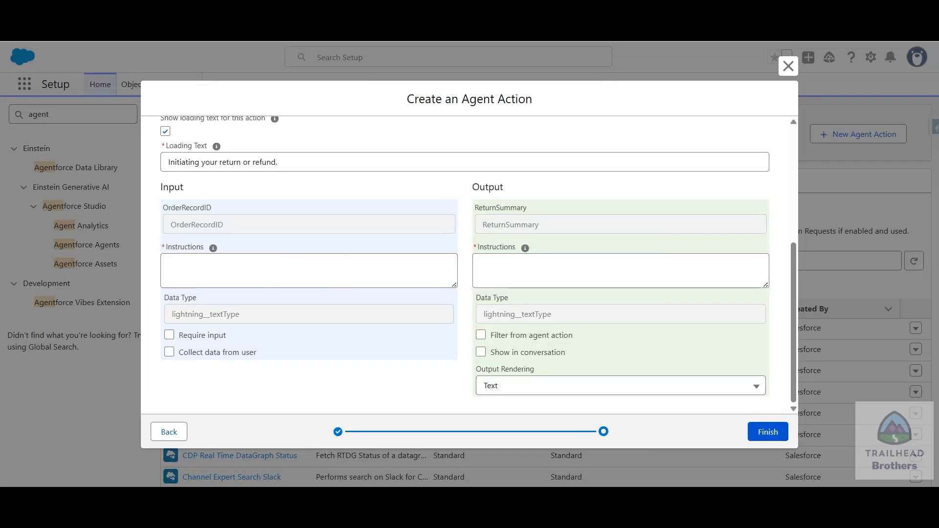
left_click(325, 259)
key("ctrl+v")
left_click(268, 394)
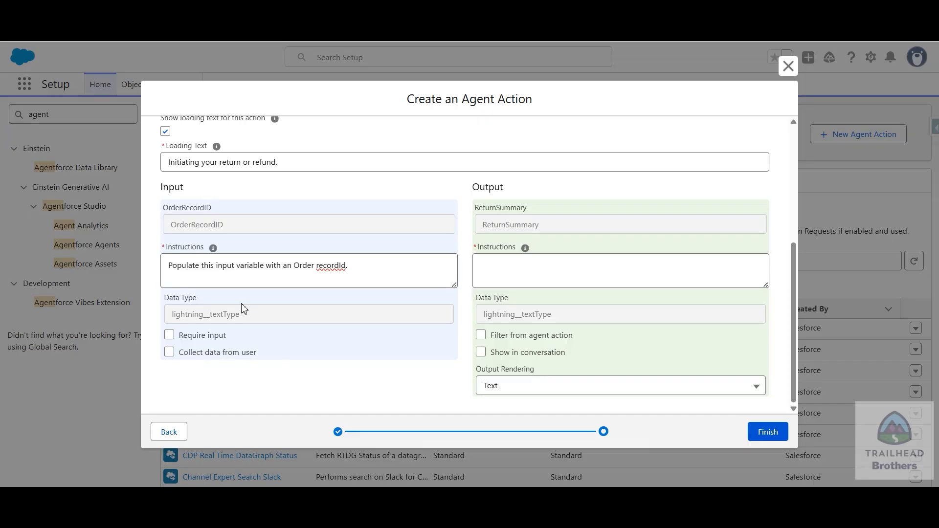
Step: Following the Trailhead instructions, enable Require input and Collect data from user for the OrderRecordID input
key("ctrl+Tab")
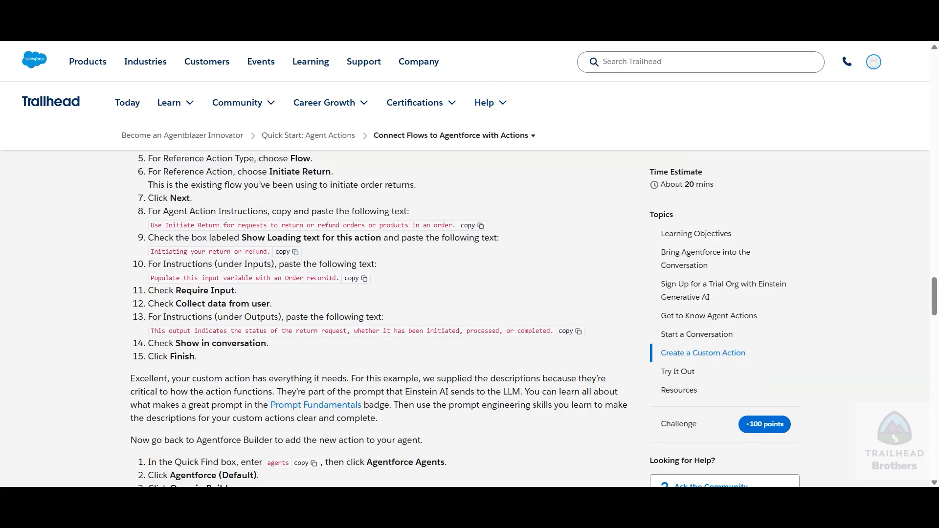
key("ctrl+Tab")
left_click(169, 335)
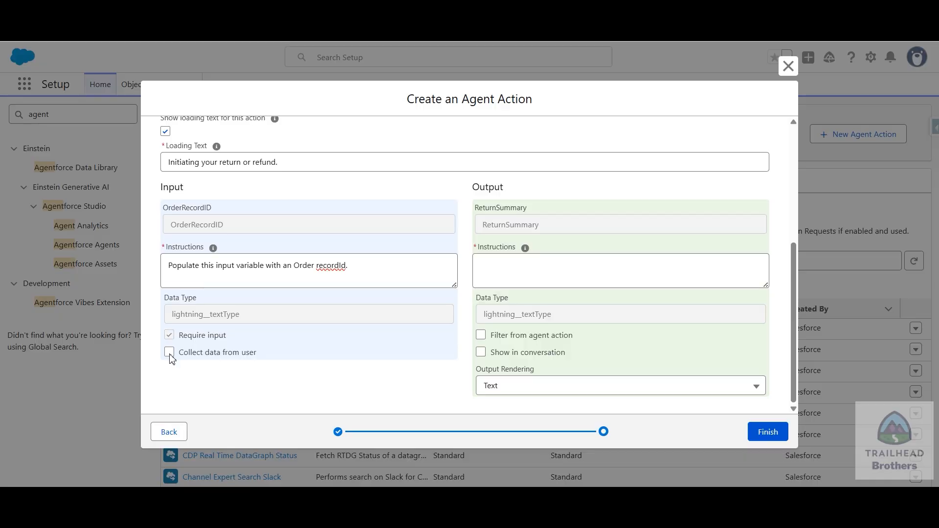
left_click(170, 354)
Step: Set the ReturnSummary output instructions to "This output indicates the status of the return request, whether it has been initiated, processed, or completed."
key("ctrl+Tab")
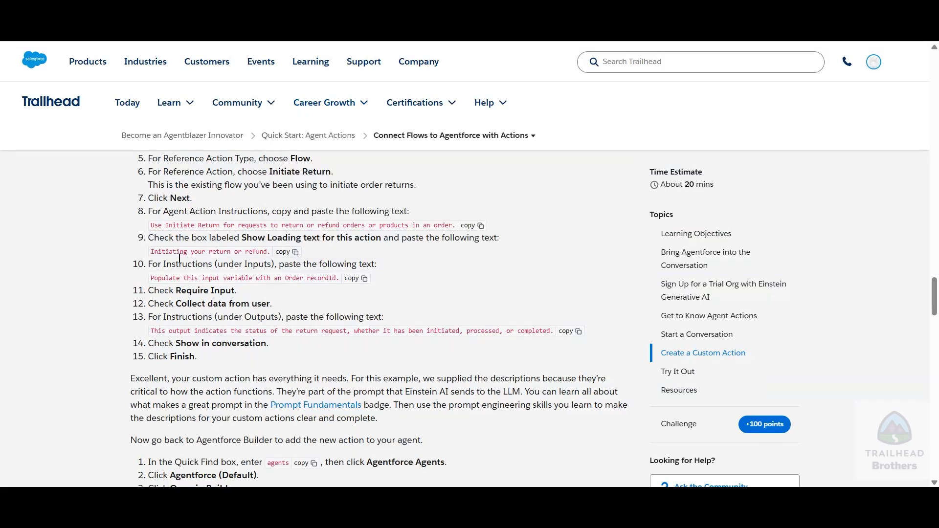
left_click(567, 331)
key("ctrl+Tab")
left_click(509, 274)
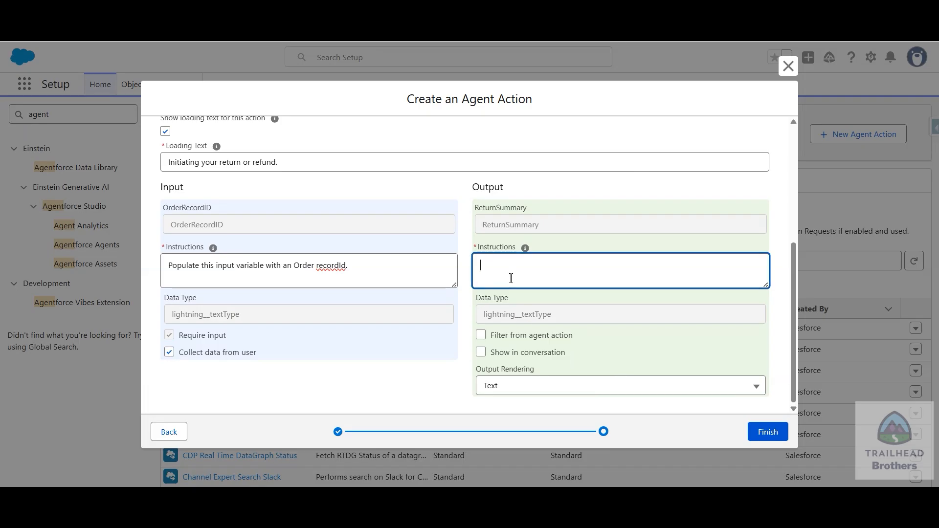
key("ctrl+v")
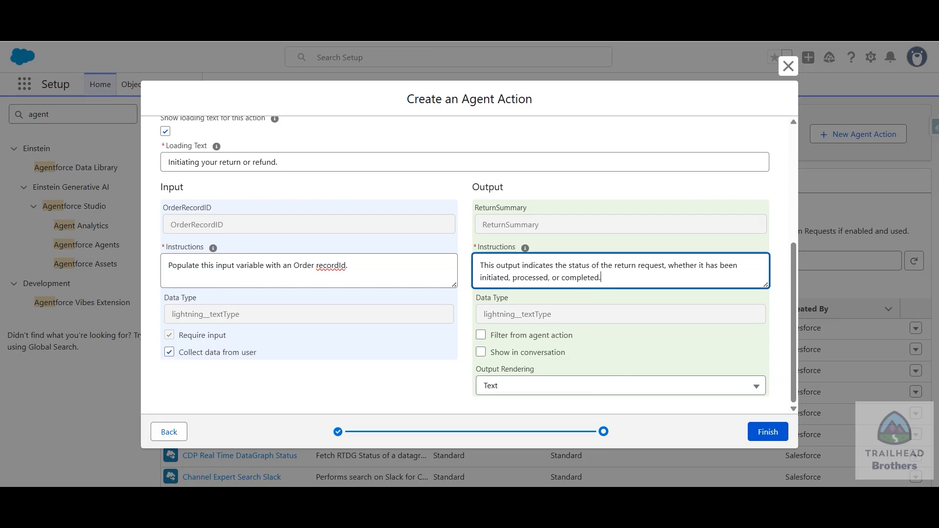
Step: Enable Show in conversation for the ReturnSummary output and finish creating the Initiate Return action
key("ctrl+Tab")
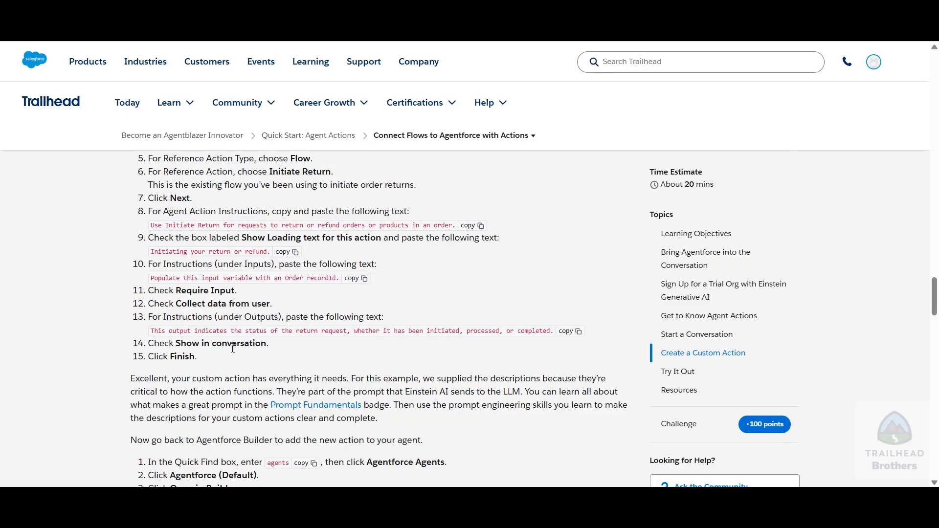
key("ctrl+Tab")
left_click(480, 352)
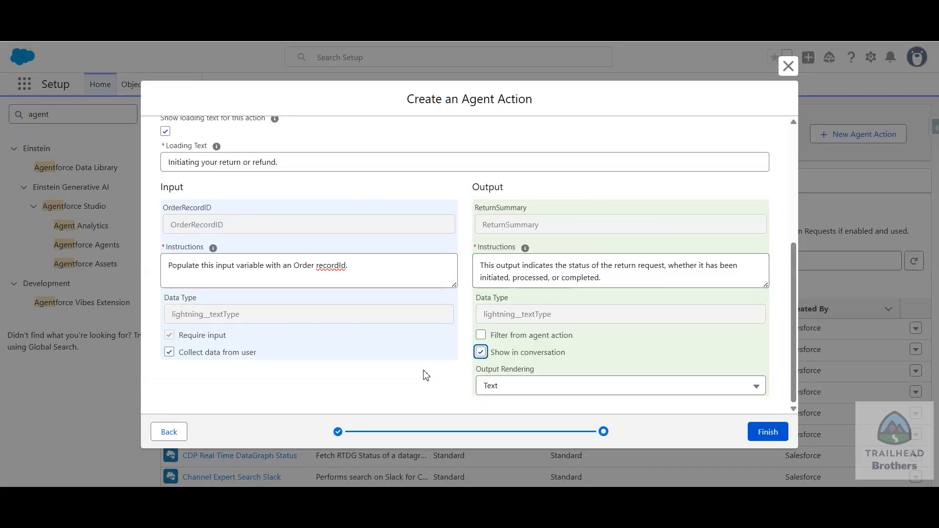
left_click(767, 431)
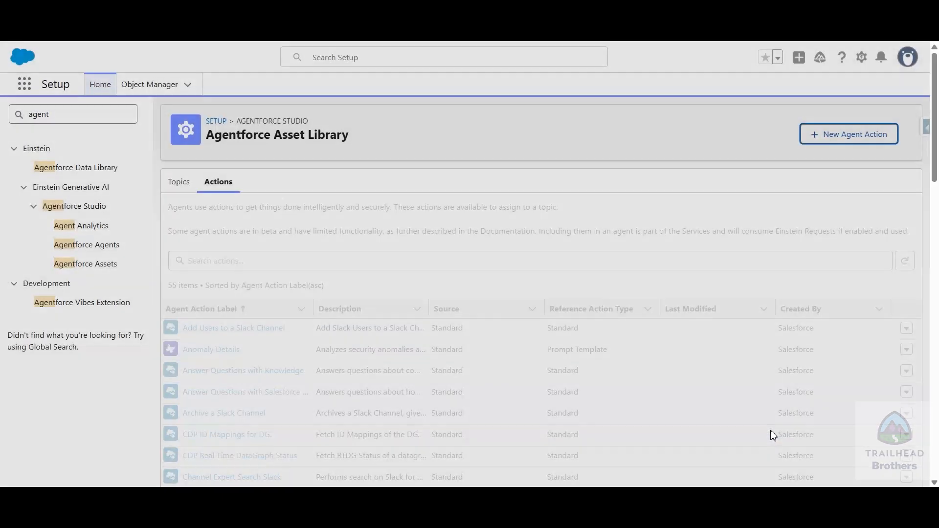
Step: Following Trailhead's instructions for adding the new action, go to Agentforce Agents in Setup and open Agentforce (Default) in Builder
key("ctrl+Tab")
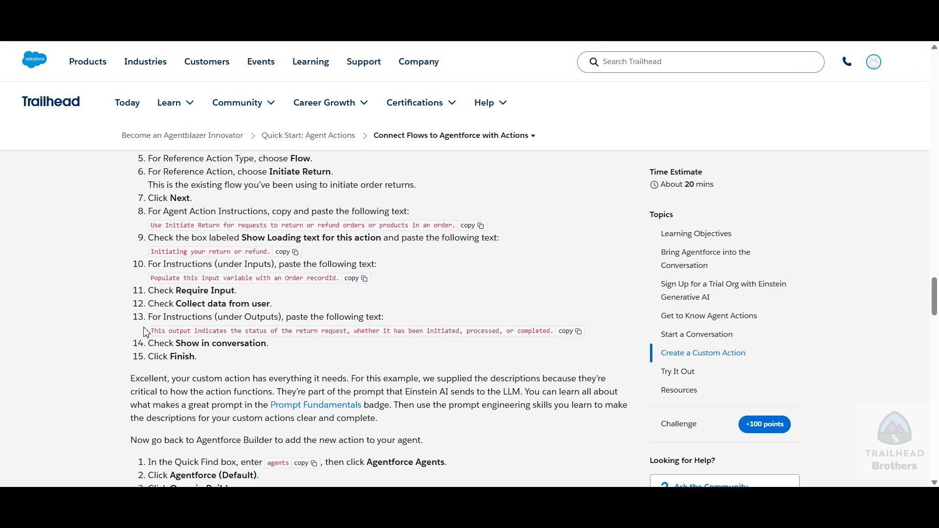
scroll(106, 333, "down", 2)
scroll(107, 333, "down", 2)
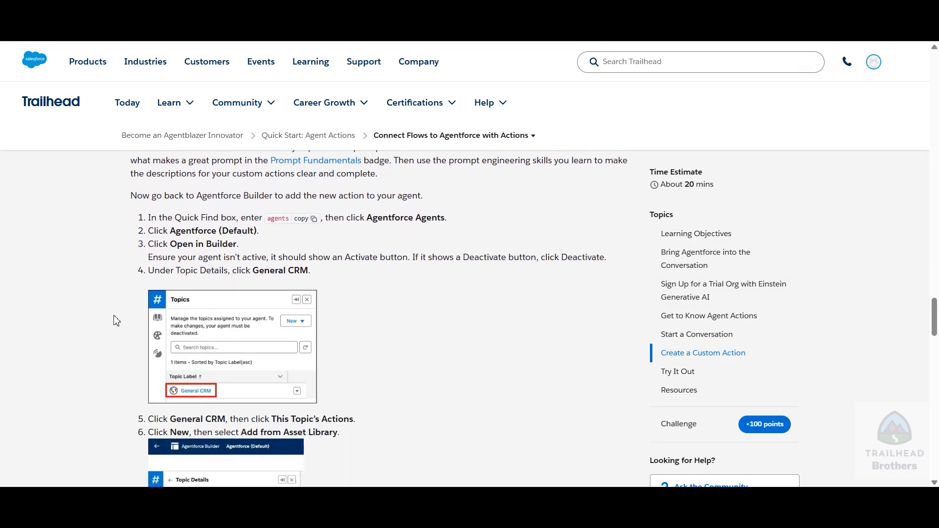
left_click(308, 219)
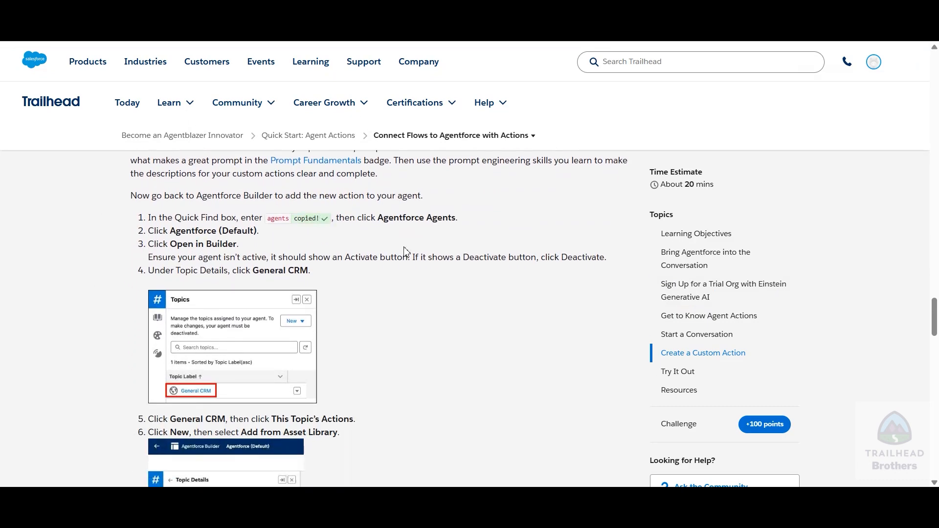
key("ctrl+Tab")
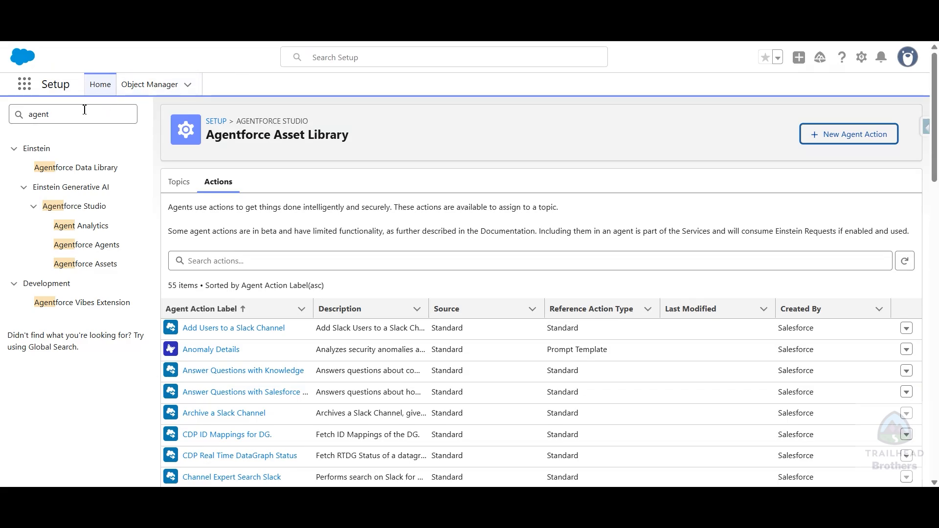
left_click(64, 245)
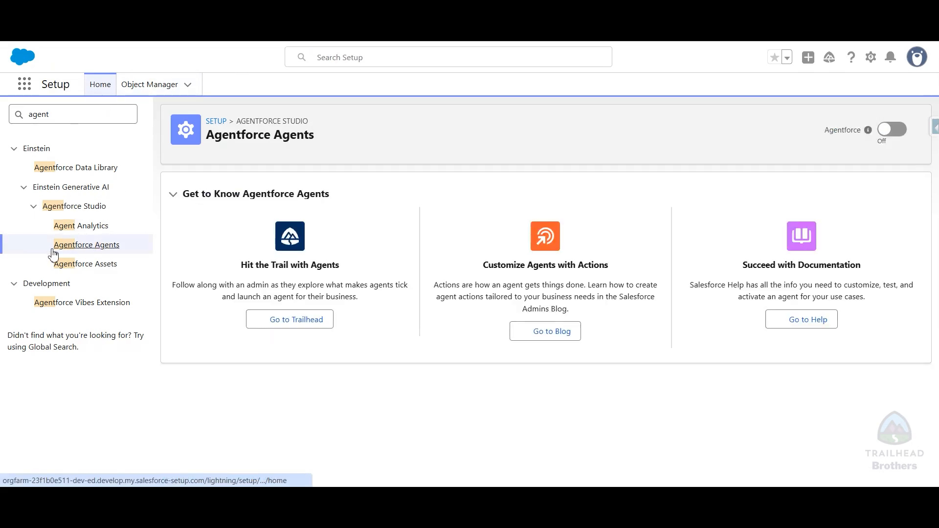
scroll(542, 254, "down", 2)
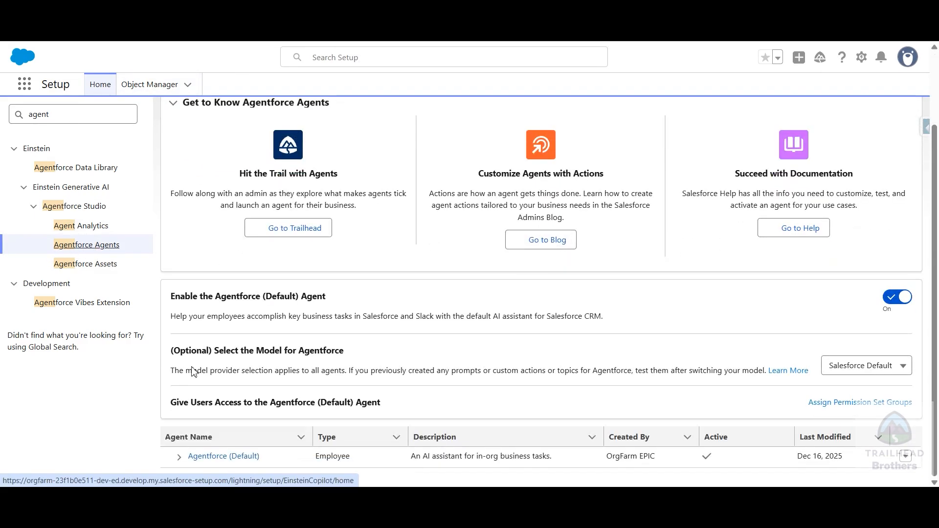
left_click(199, 458)
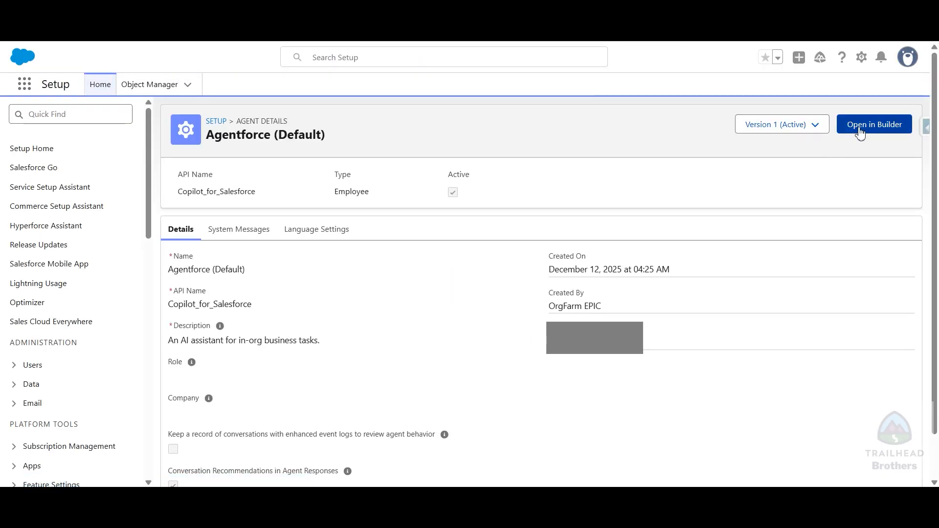
left_click(856, 133)
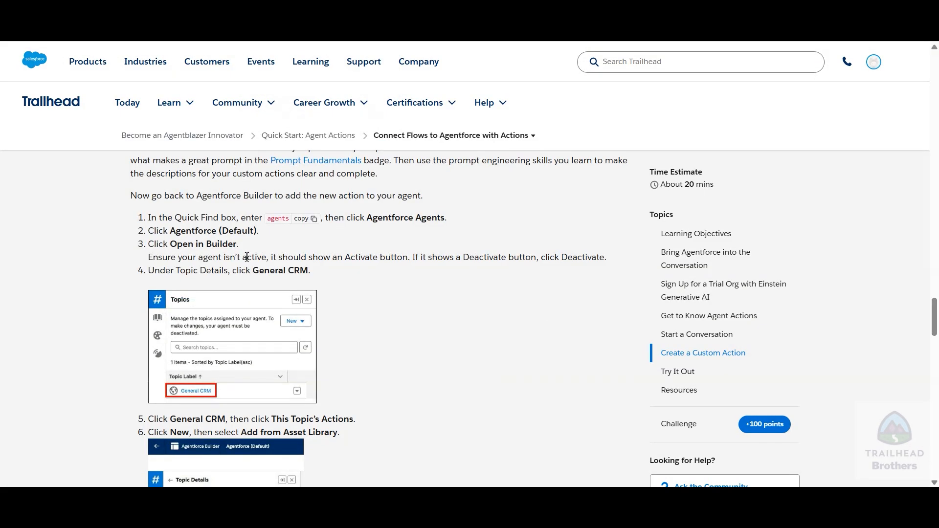
Step: Check the following Trailhead instructions and deactivate the Agentforce (Default) agent
scroll(357, 272, "down", 2)
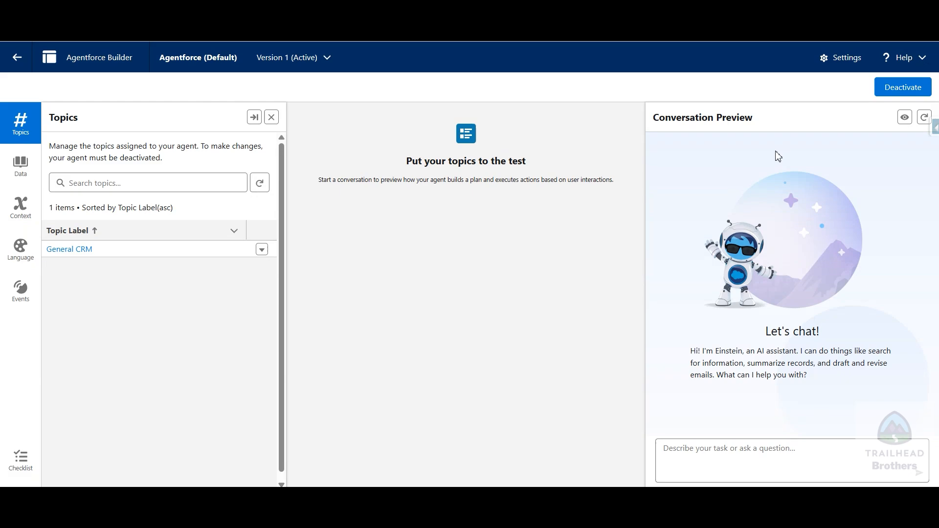
left_click(890, 89)
left_click(491, 295)
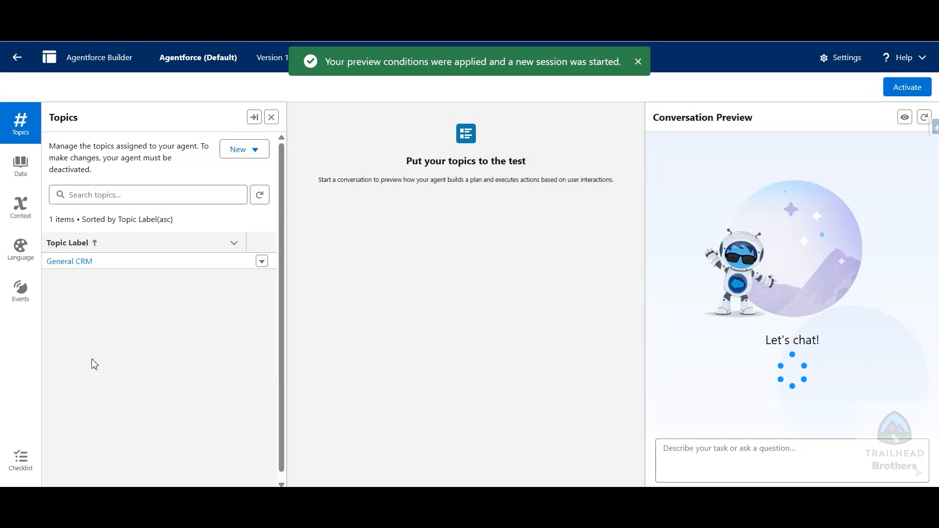
Step: Open the actions of the General CRM topic and create a new, editable version of the topic
left_click(73, 261)
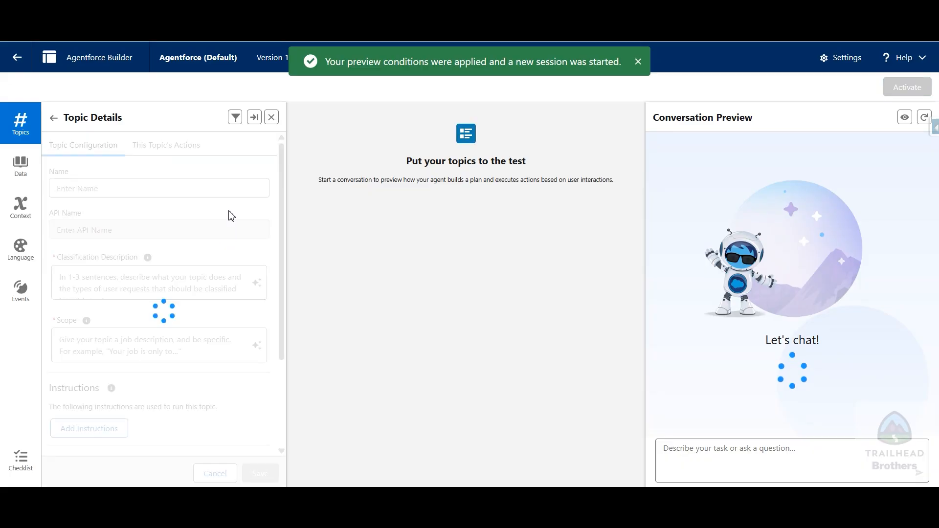
left_click(166, 145)
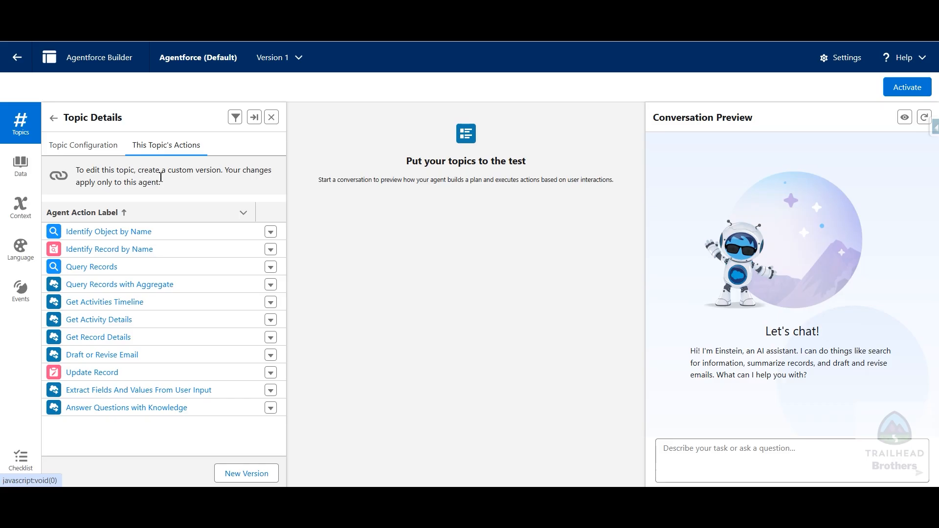
left_click(247, 473)
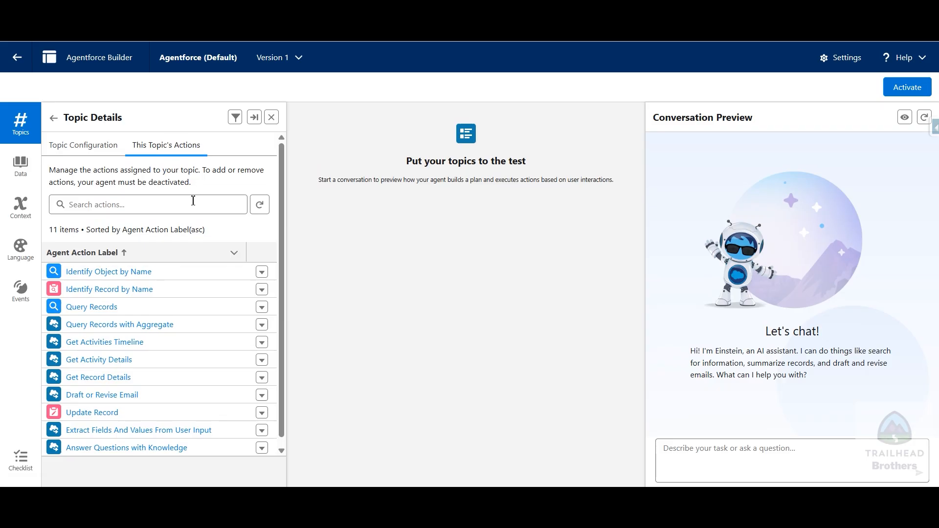
scroll(189, 201, "down", 1)
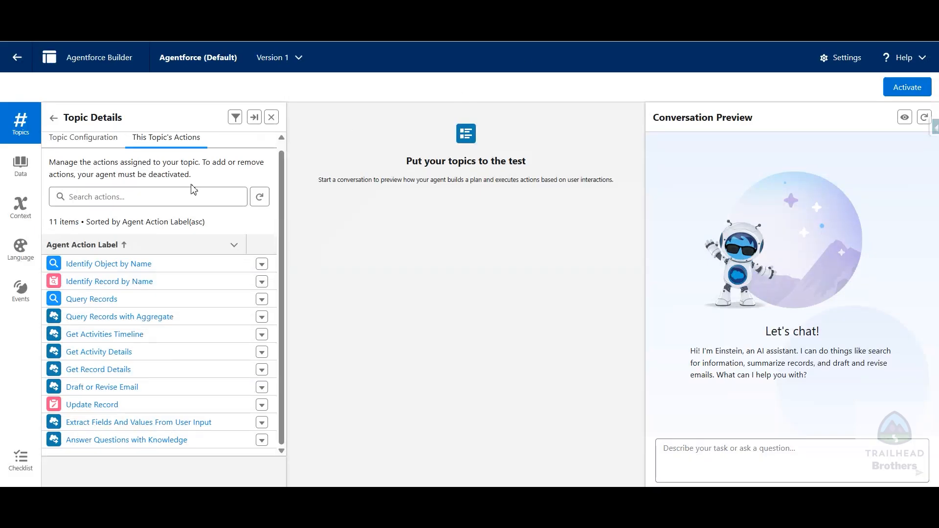
left_click(152, 196)
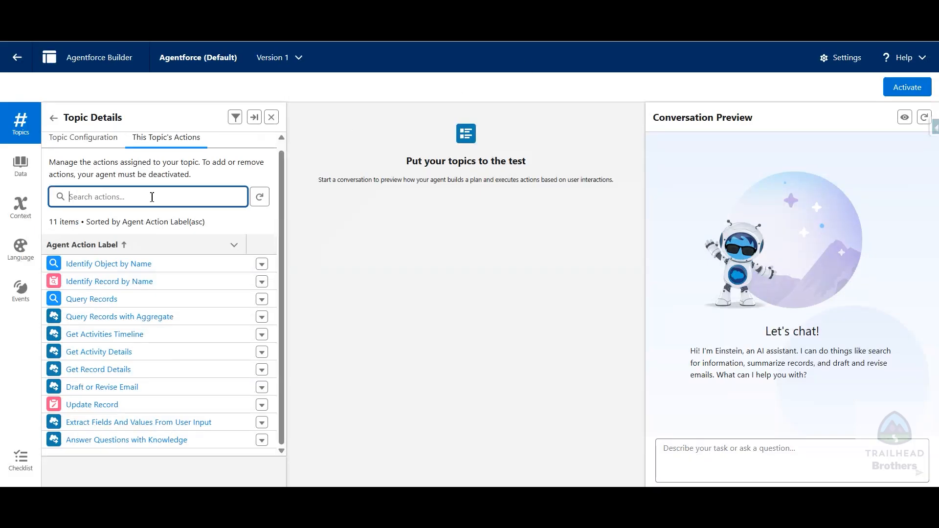
left_click(69, 140)
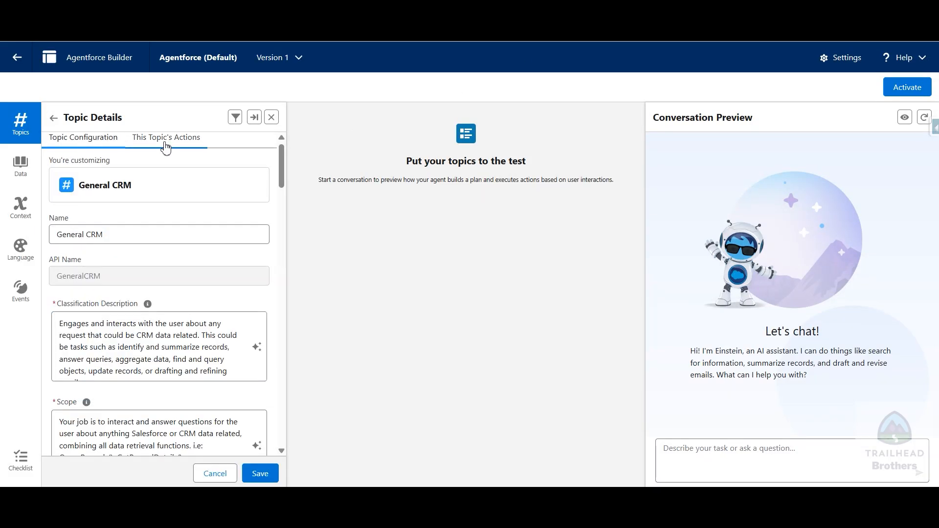
left_click(166, 141)
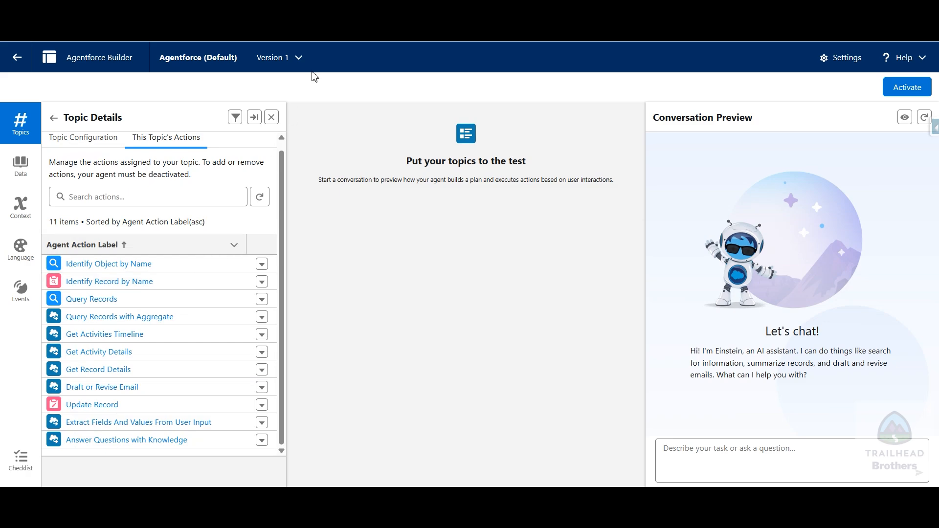
left_click(300, 59)
left_click(300, 58)
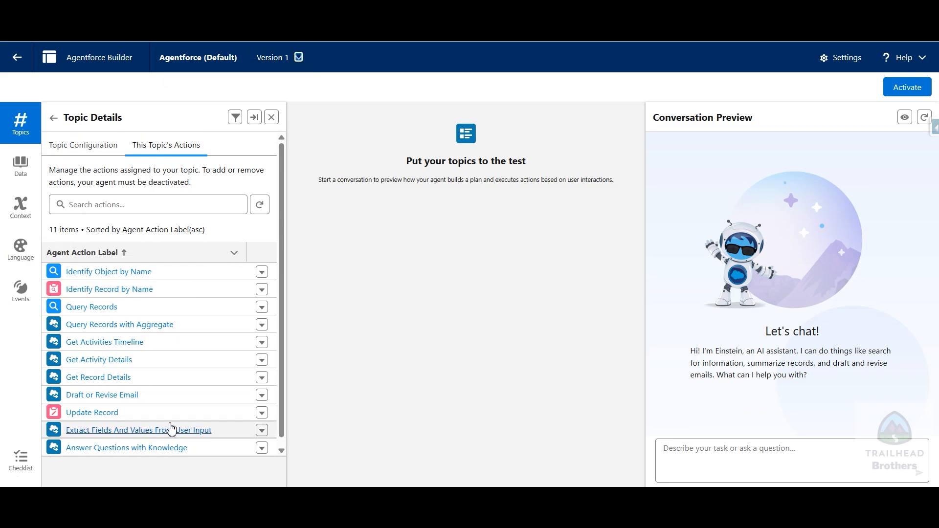
Step: Save the General CRM topic's configuration and reopen the topic's actions
left_click(84, 140)
left_click(257, 474)
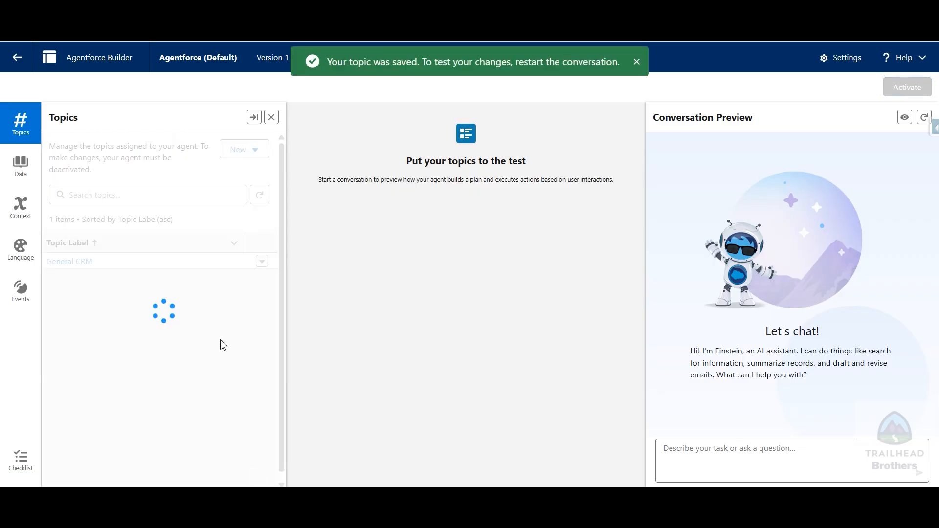
left_click(82, 263)
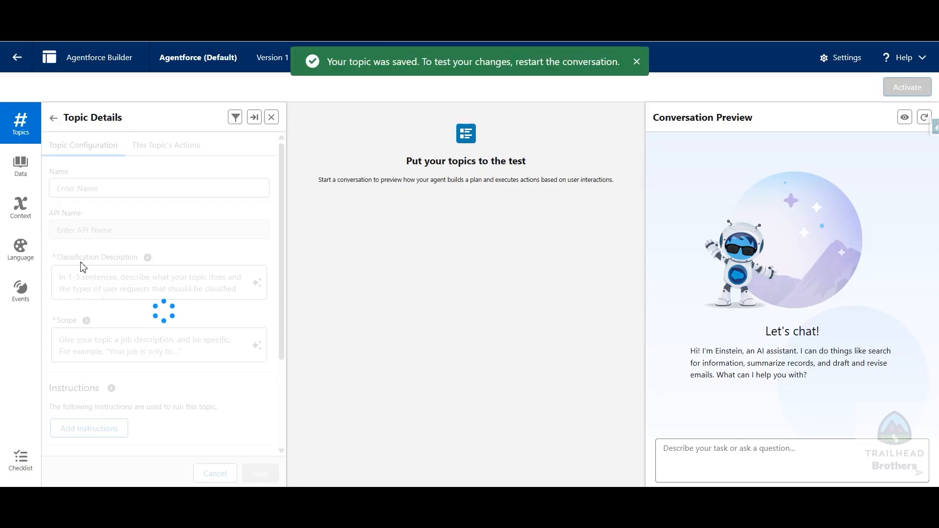
left_click(188, 147)
Step: Following Trailhead's instructions, add the Initiate Return action from the Asset Library to the General CRM topic
left_click(244, 176)
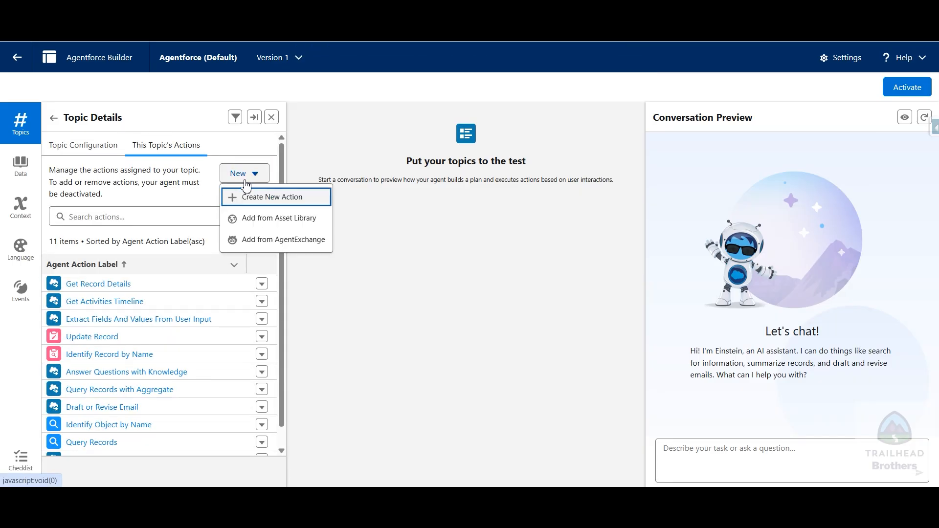
left_click(302, 224)
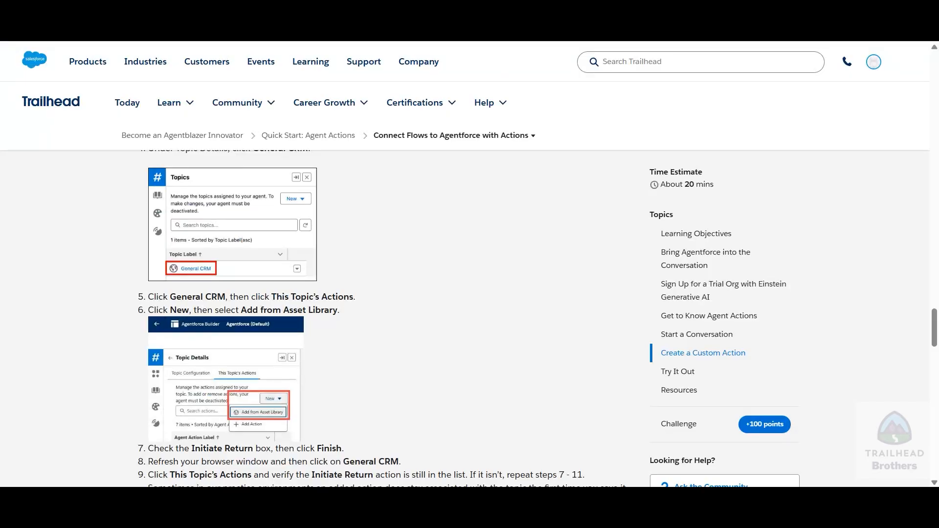
scroll(372, 274, "down", 4)
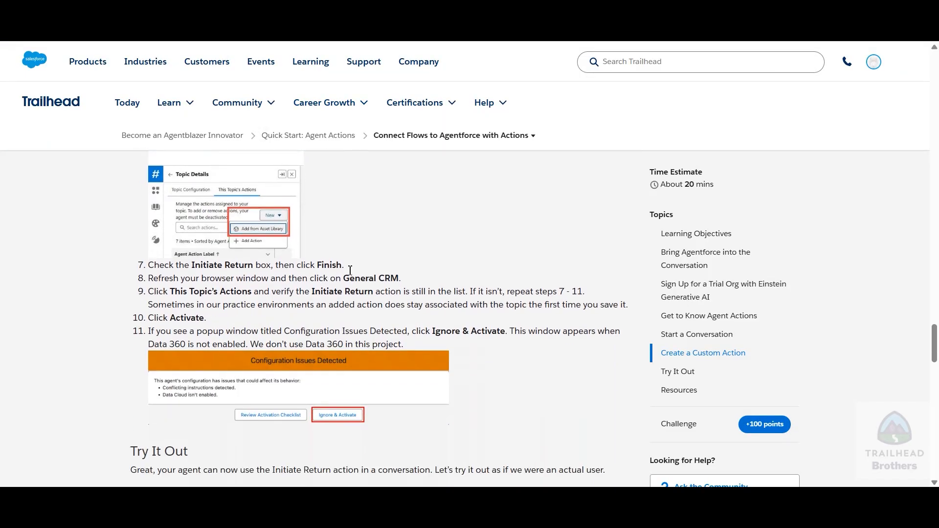
left_click_drag(200, 265, 251, 264)
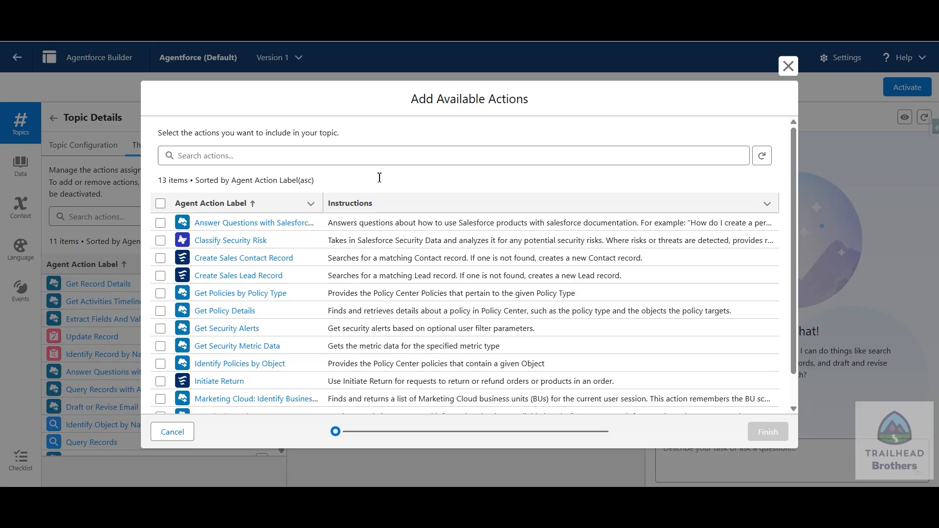
left_click(379, 162)
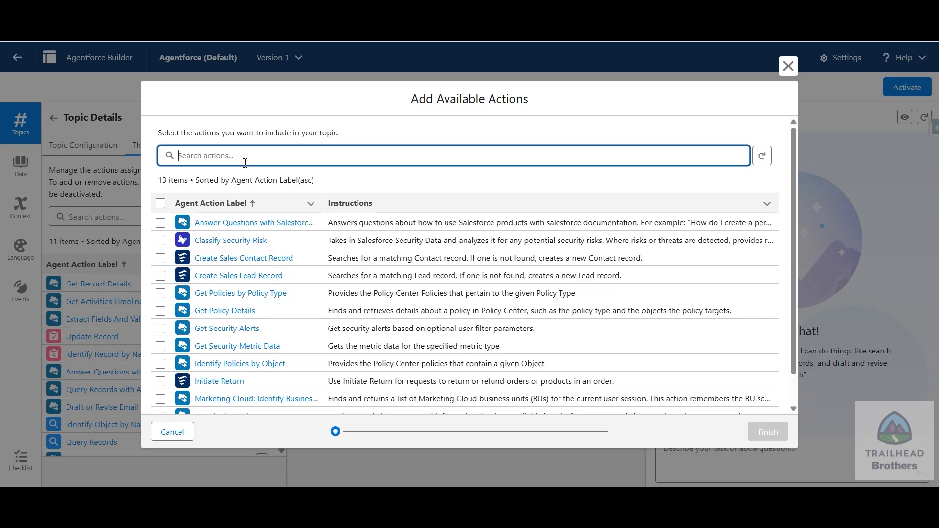
type("Initiate Return")
left_click(160, 310)
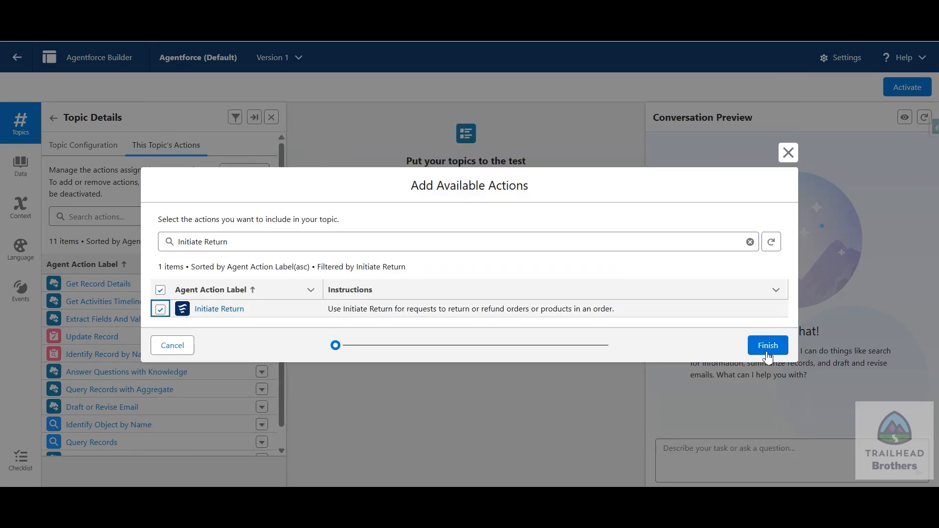
left_click(762, 348)
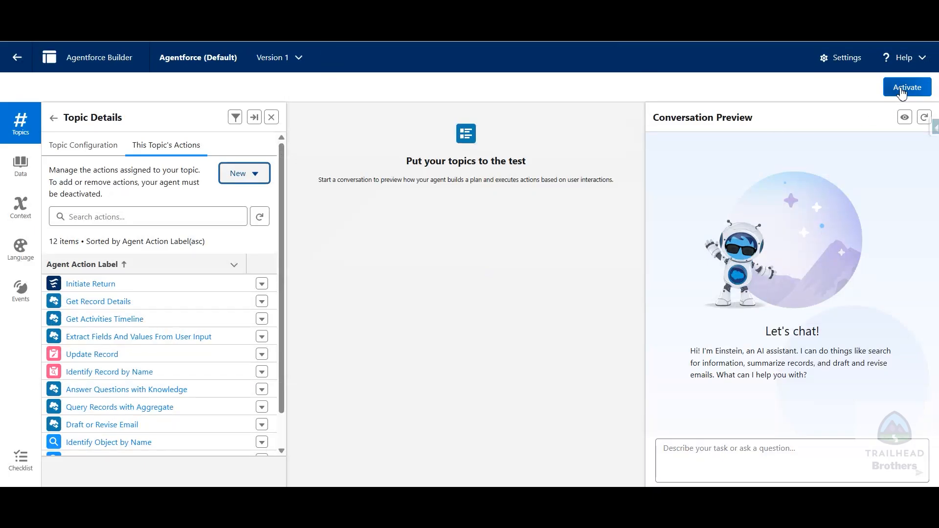
Step: Activate the Agentforce (Default) agent, ignoring the configuration issues as Trailhead instructs
left_click(899, 88)
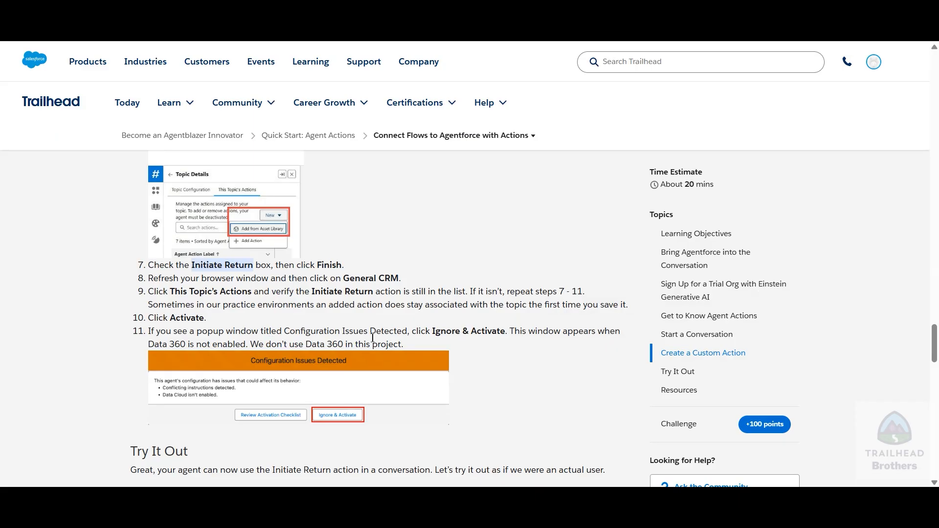
scroll(372, 337, "down", 6)
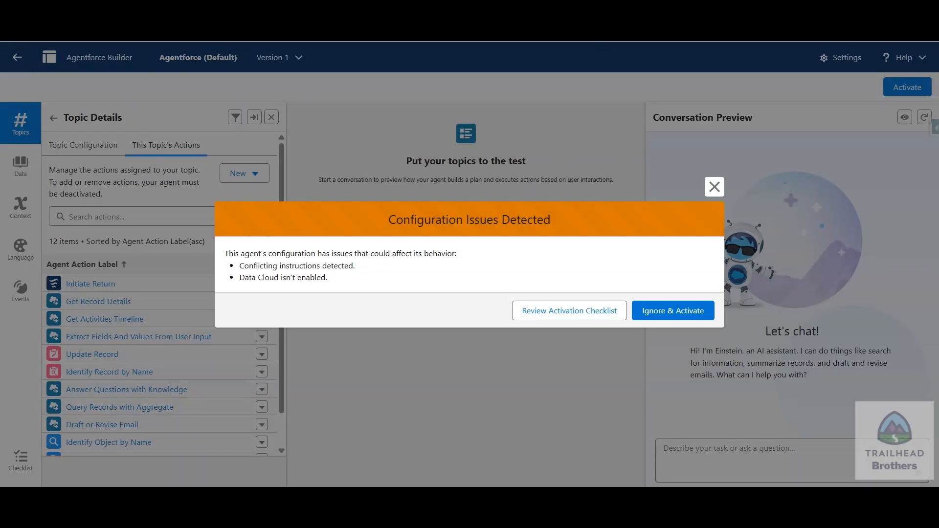
left_click(655, 311)
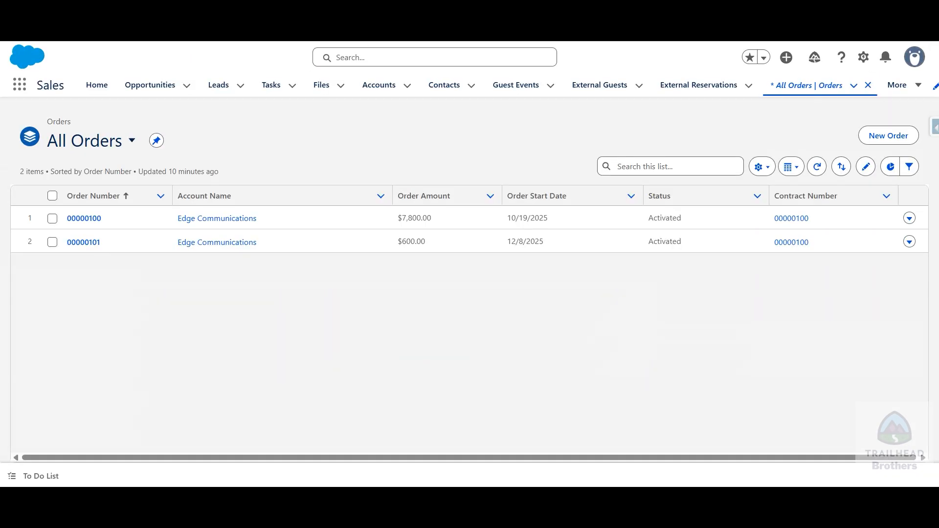
Step: Go to Home in the Sales app, reload the page, dismiss the pop-ups and open the Agentforce conversation window
left_click(99, 90)
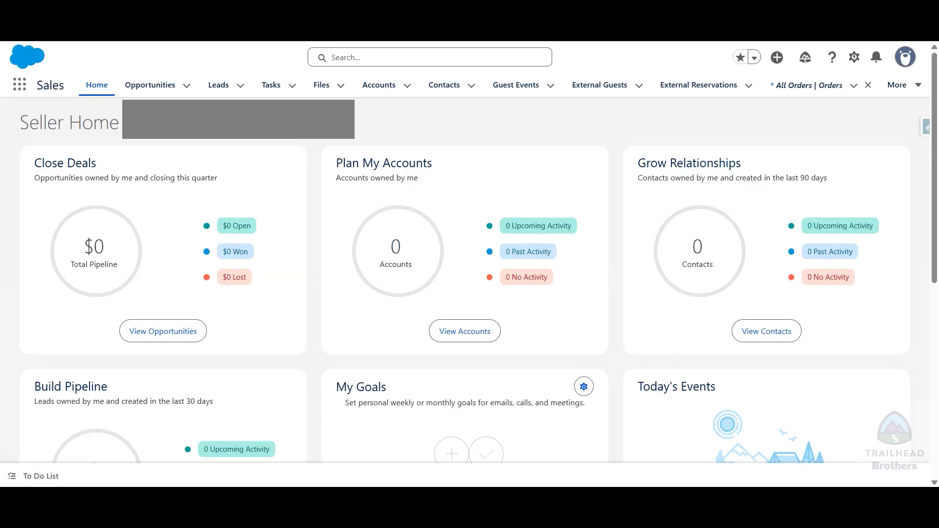
key("F5")
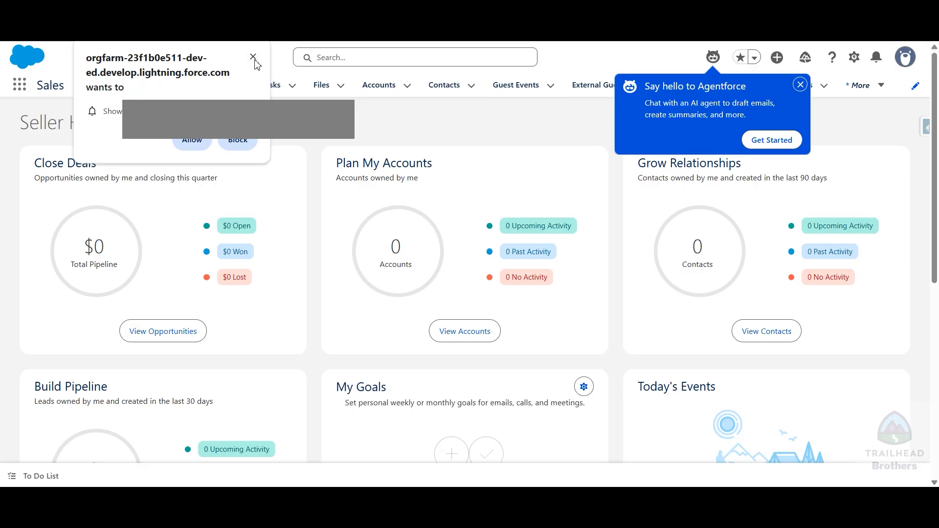
left_click(252, 57)
left_click(800, 85)
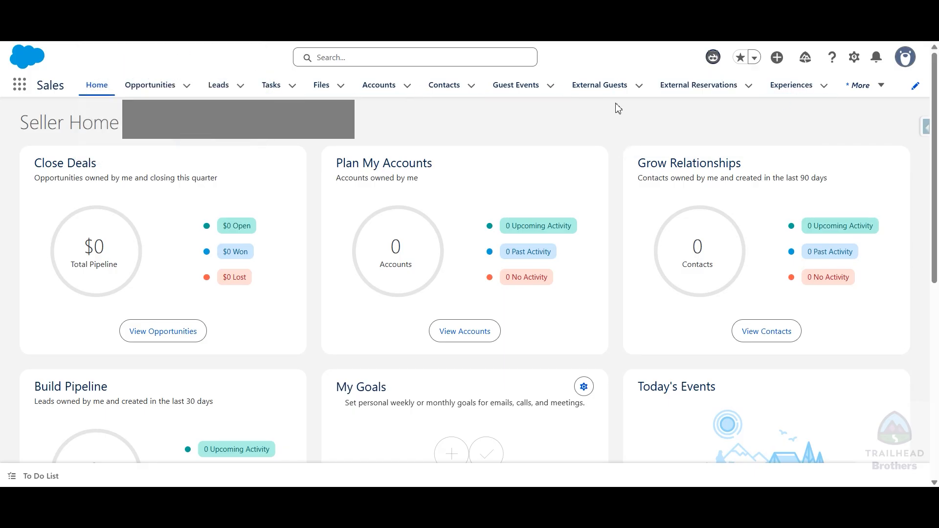
left_click(712, 58)
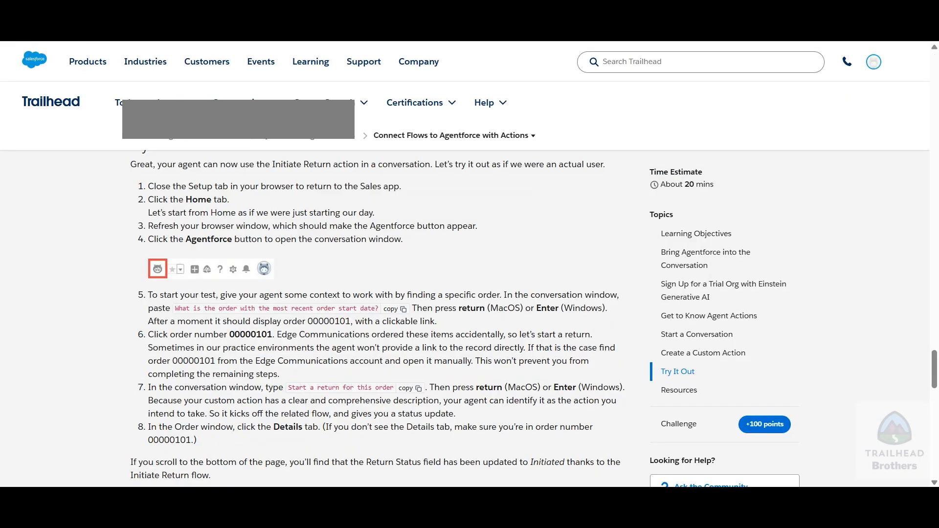
Step: Ask Agentforce Trailhead's test question "What is the order with the most recent order start date?"
scroll(440, 264, "down", 1)
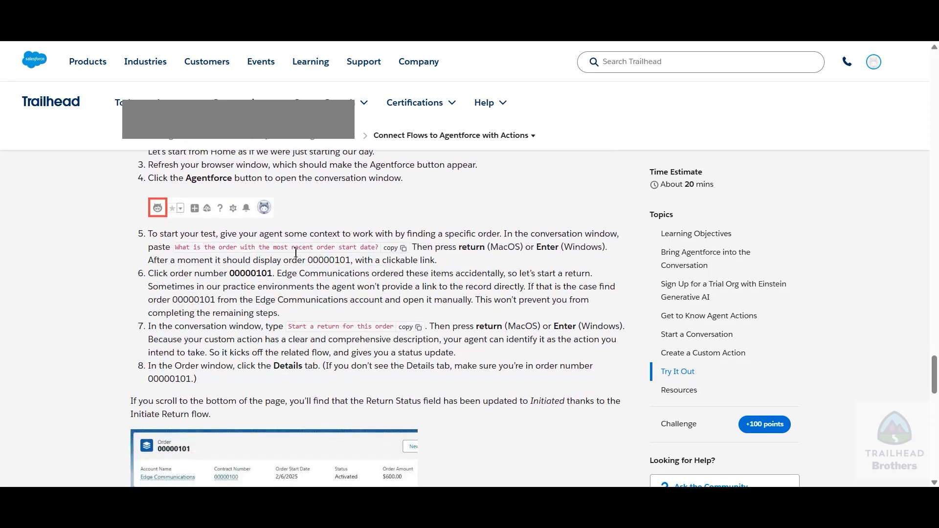
left_click(392, 250)
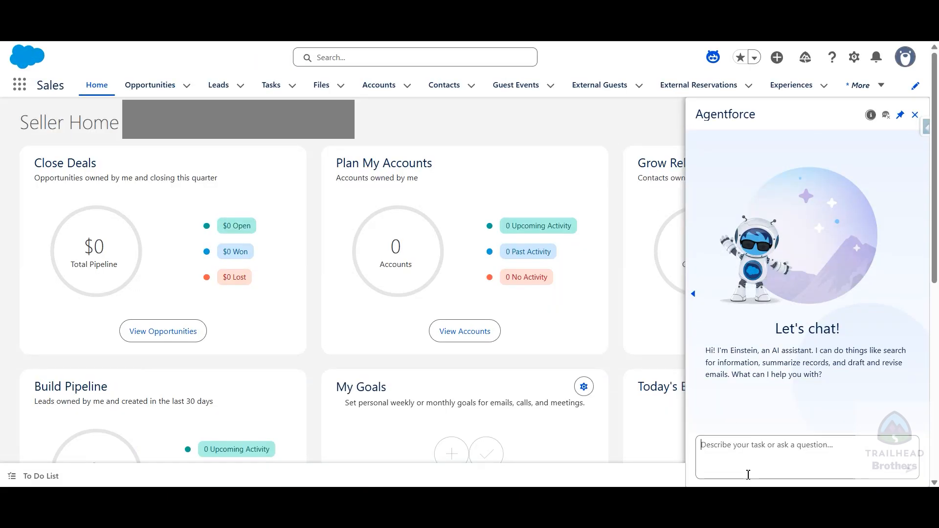
type("What is the order with the most recent order start date?")
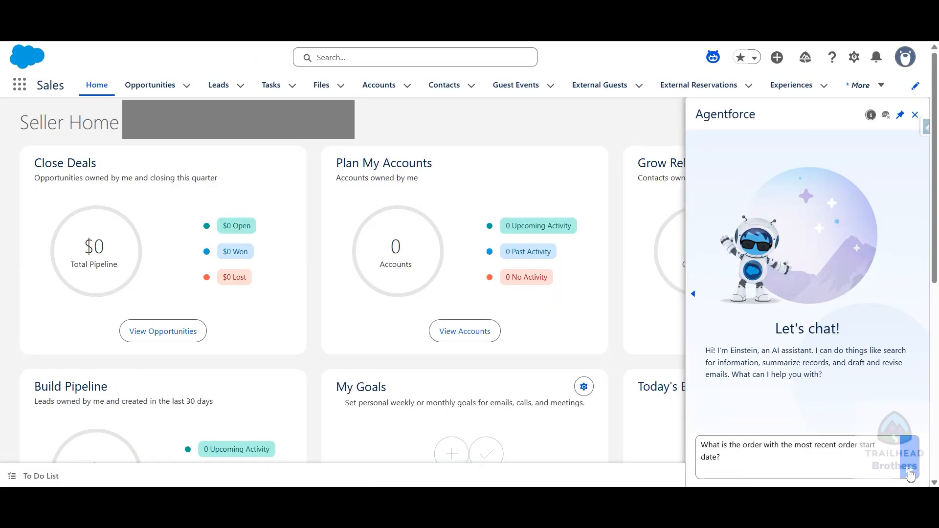
left_click(909, 472)
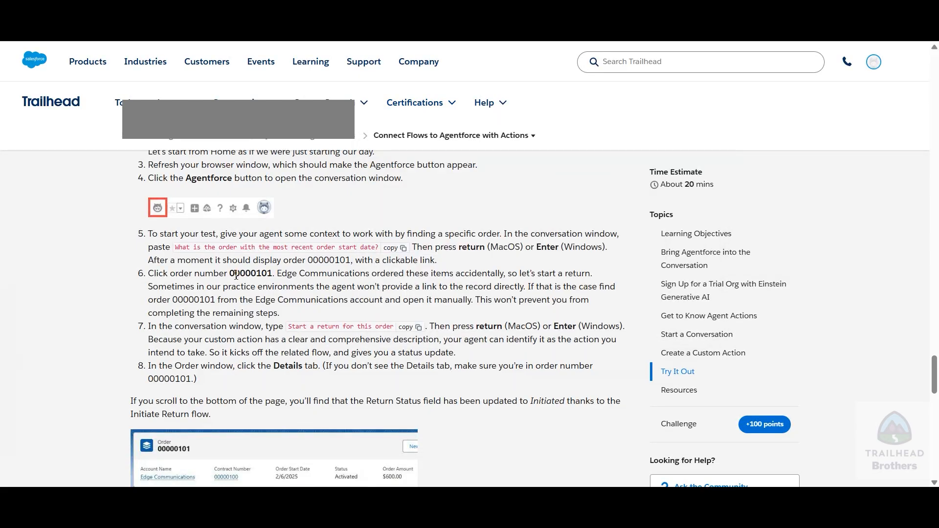
Step: Copy Trailhead's return prompt and send "Start a return for this order" in the Agentforce conversation
left_click_drag(231, 274, 272, 272)
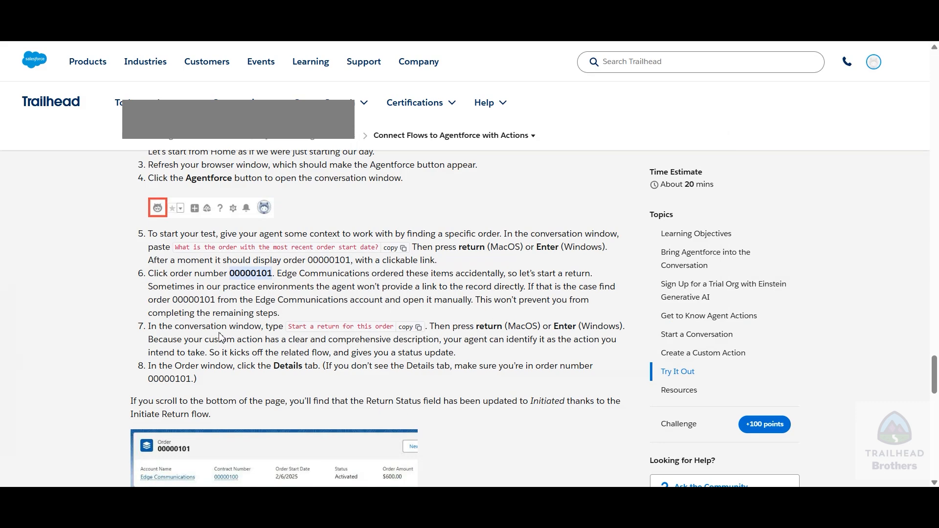
left_click(405, 326)
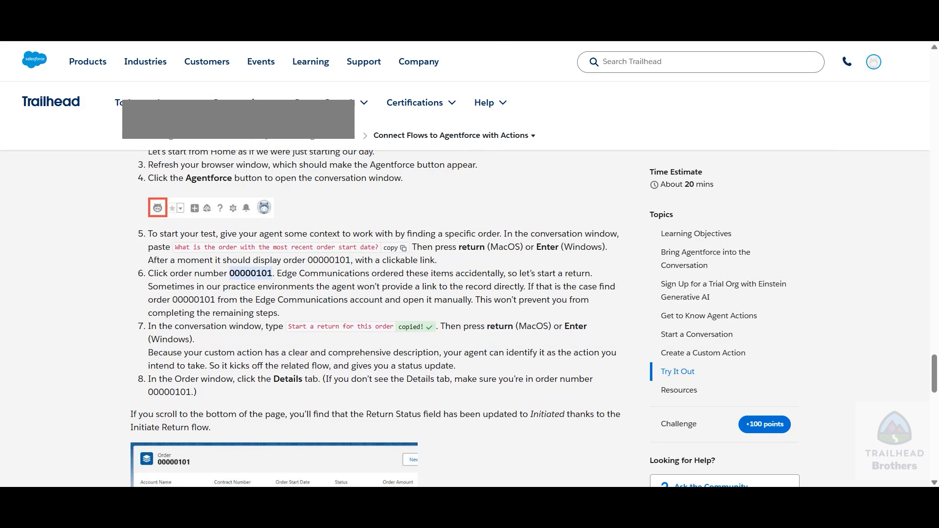
key("ctrl+Tab")
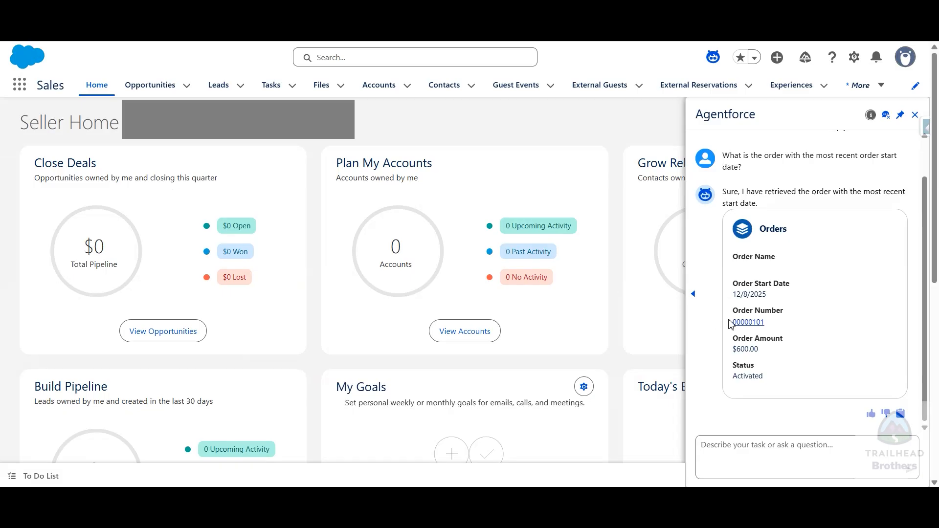
left_click(765, 452)
key("ctrl+v")
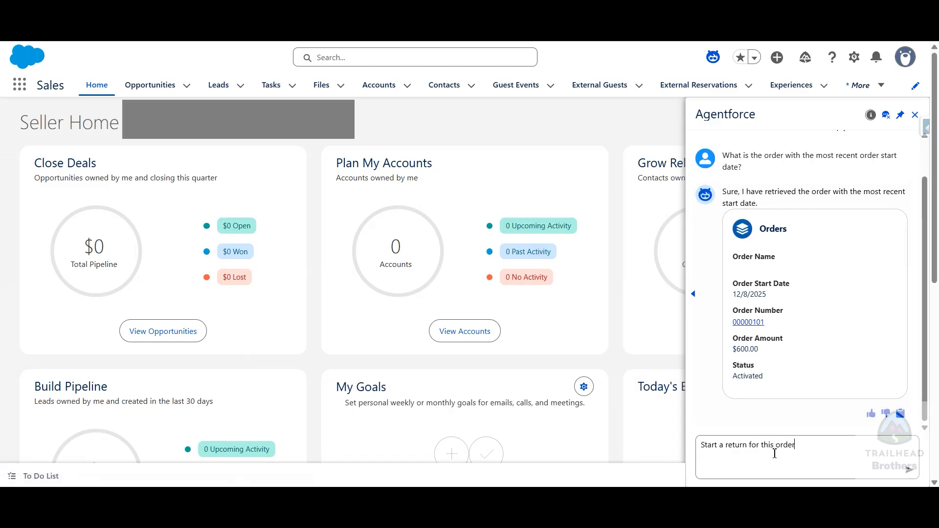
key("Return")
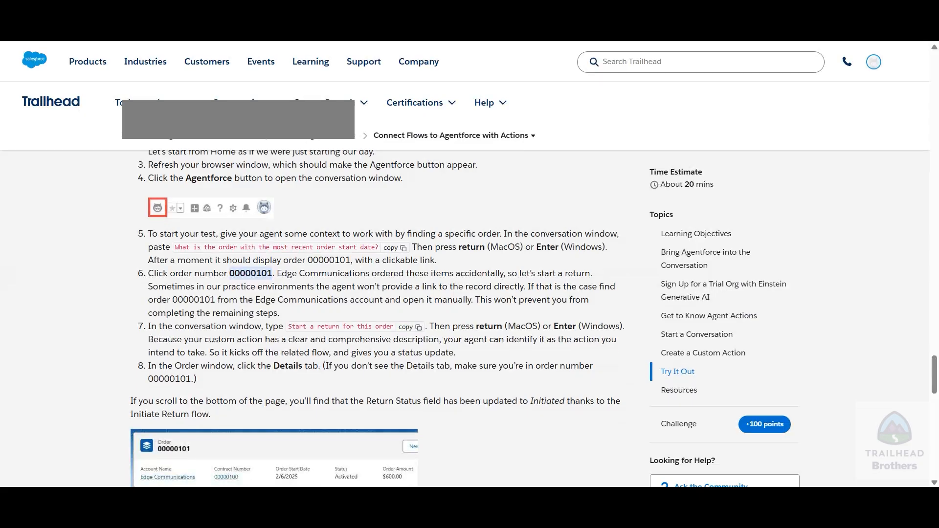
Step: Check Trailhead's return verification instructions, then open the order linked in the Agentforce conversation and show its Details
scroll(190, 351, "down", 8)
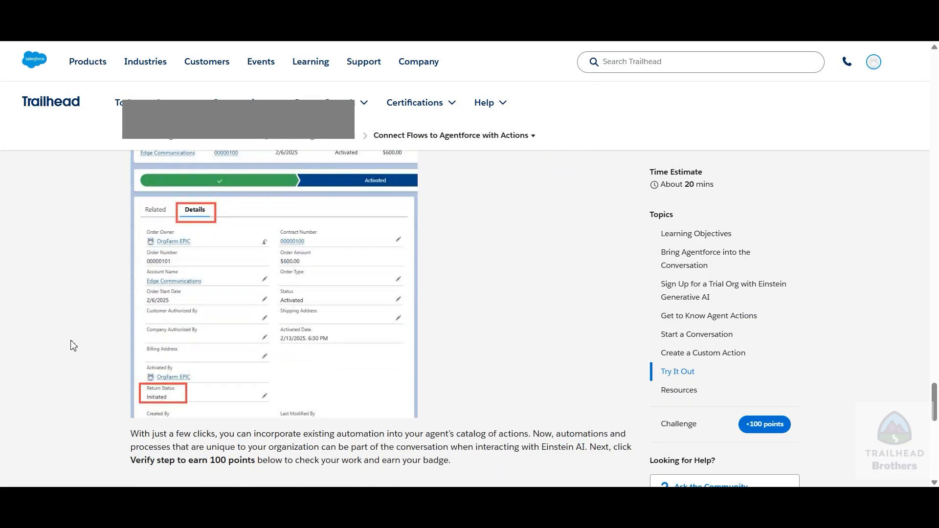
scroll(73, 345, "down", 3)
scroll(72, 343, "up", 3)
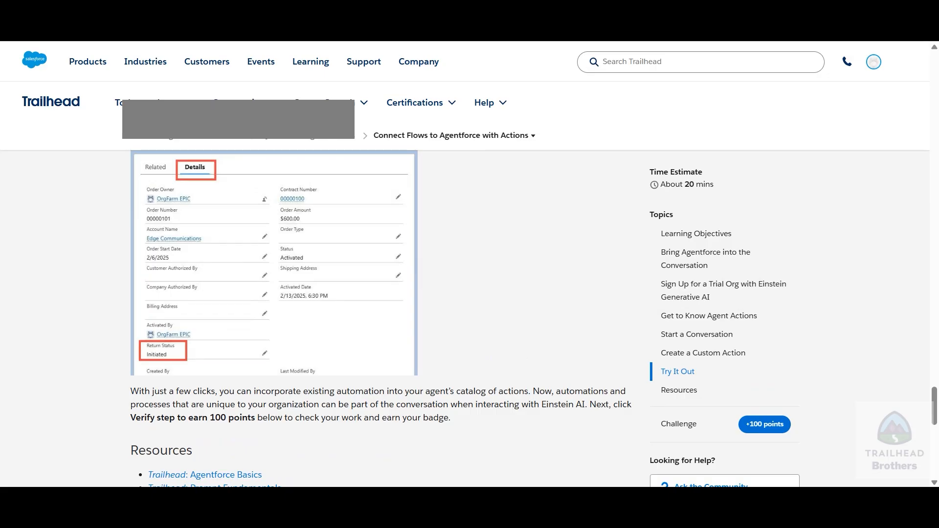
left_click(472, 12)
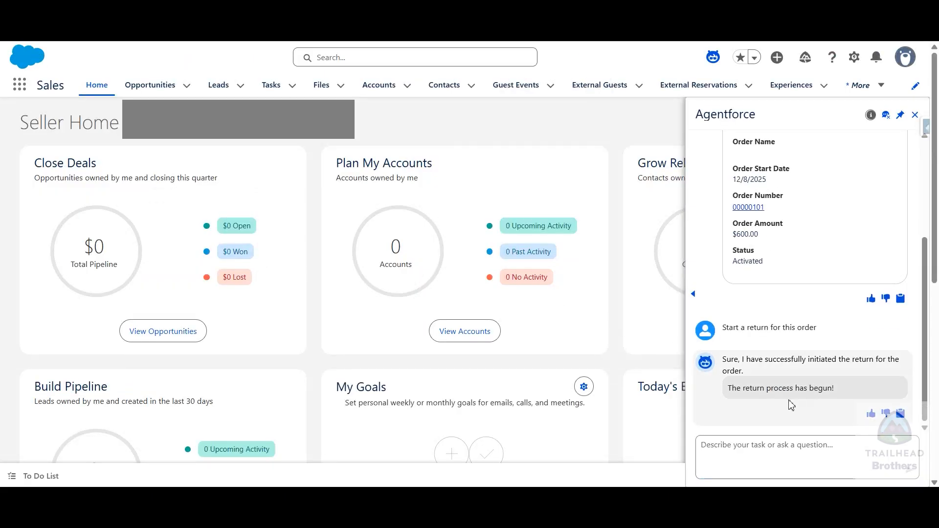
left_click(748, 207)
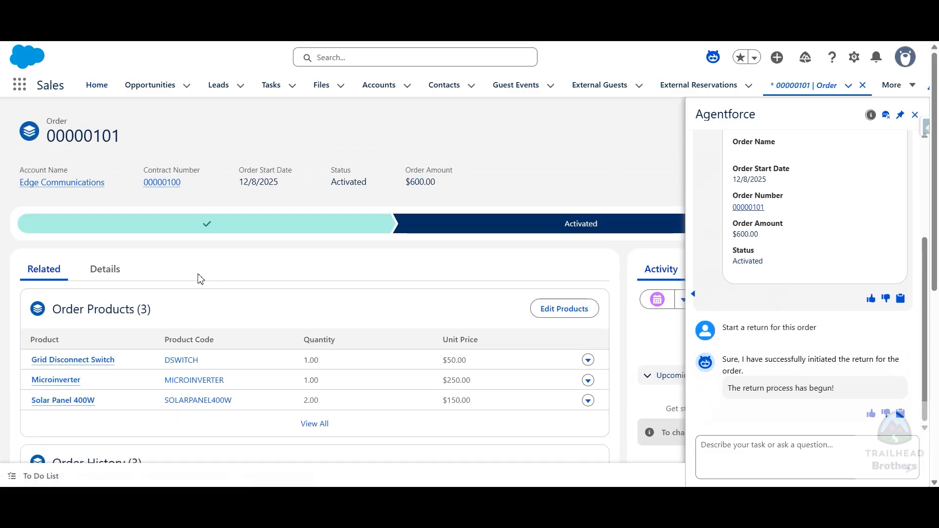
scroll(199, 279, "down", 4)
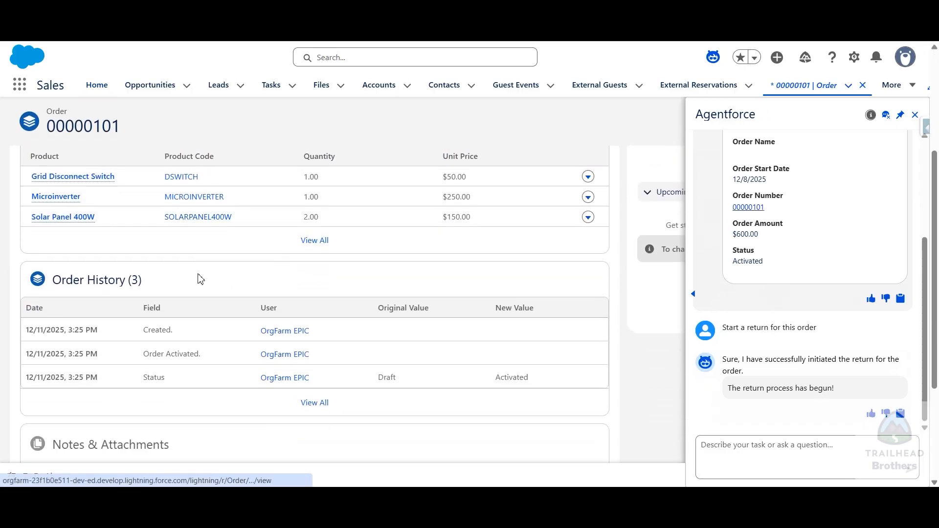
scroll(199, 278, "up", 3)
left_click(109, 214)
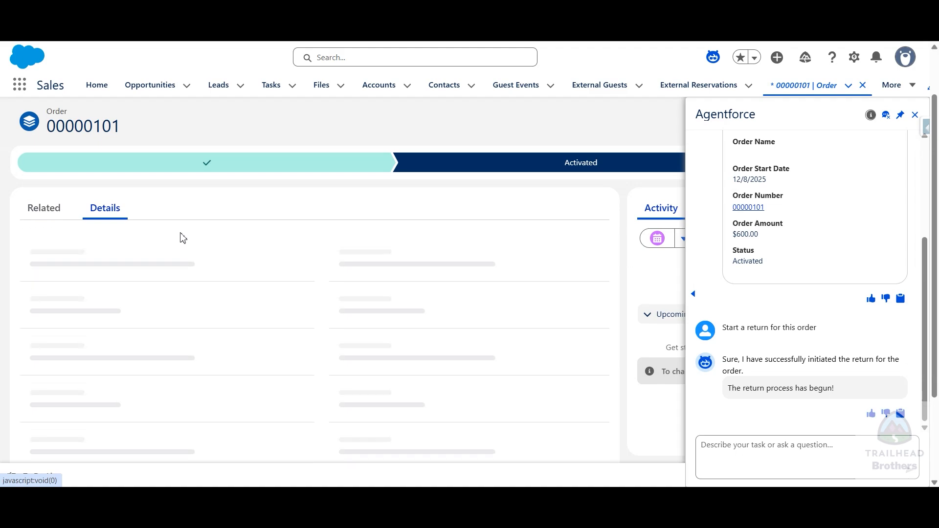
Step: Check the Return Status field in the order's details
scroll(183, 238, "down", 3)
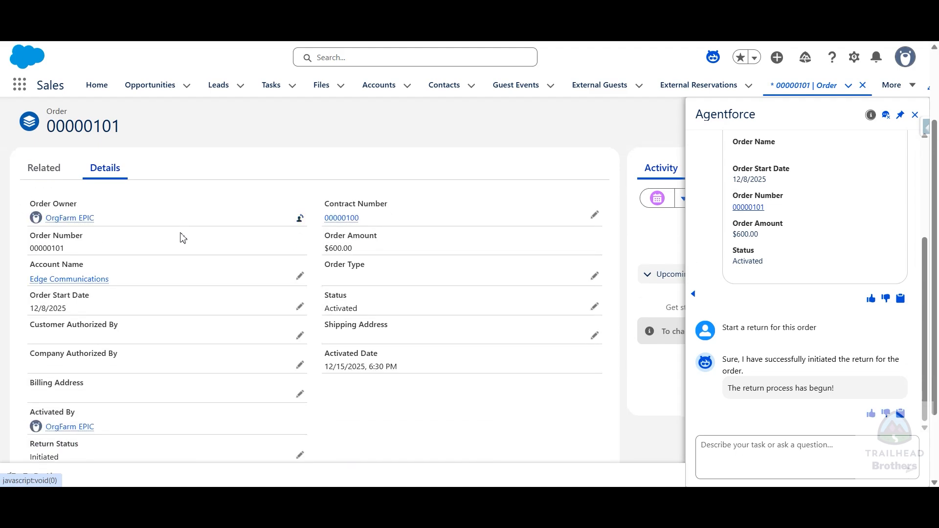
scroll(182, 238, "down", 1)
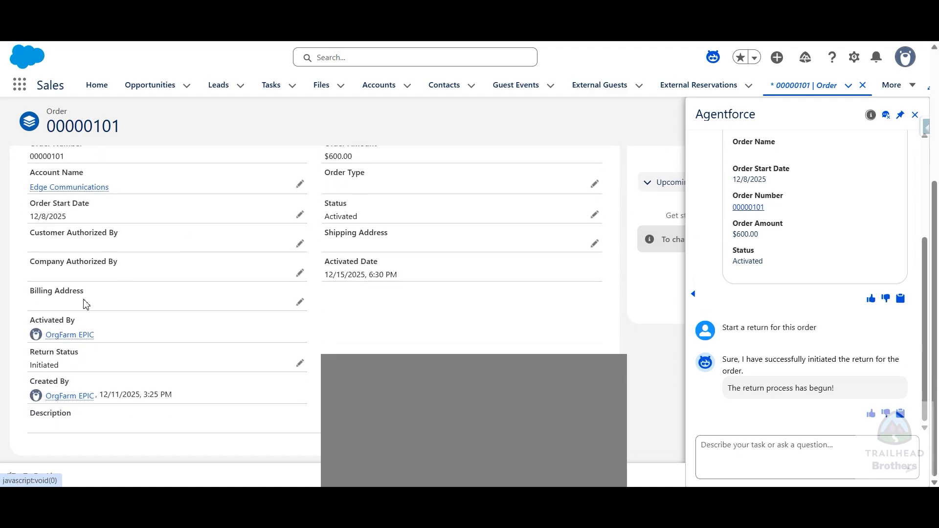
left_click_drag(32, 352, 69, 369)
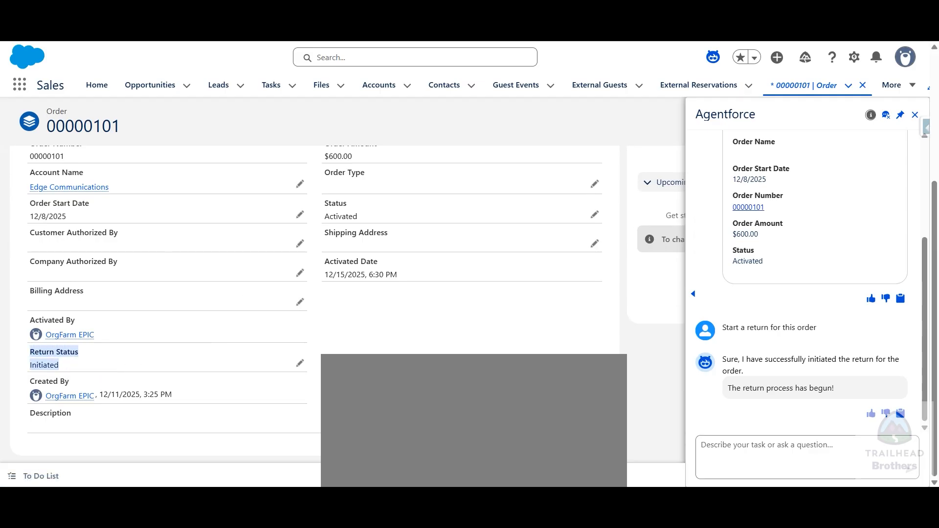
Step: Switch to the Trailhead unit, verify the step to earn 100 points and rate the Quick Start: Agent Actions badge five stars
left_click(372, 10)
scroll(126, 319, "down", 5)
scroll(126, 320, "down", 2)
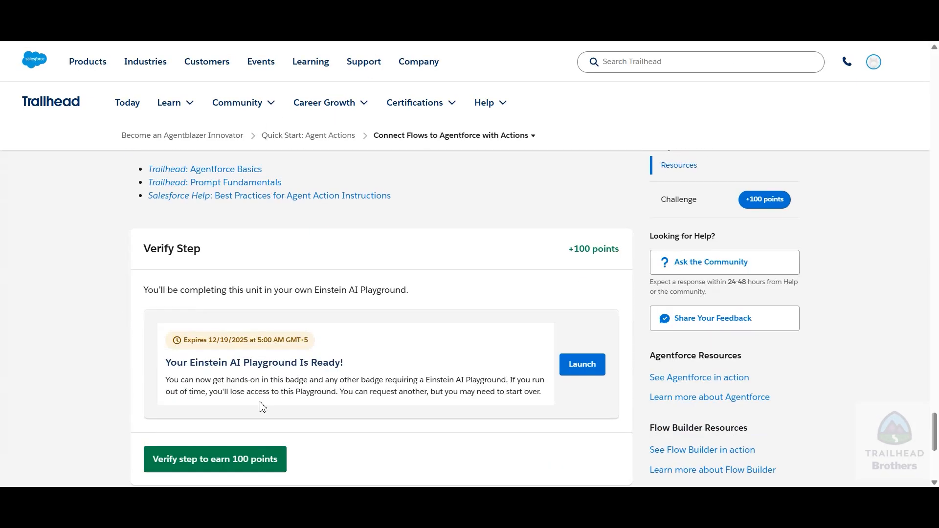
left_click(223, 463)
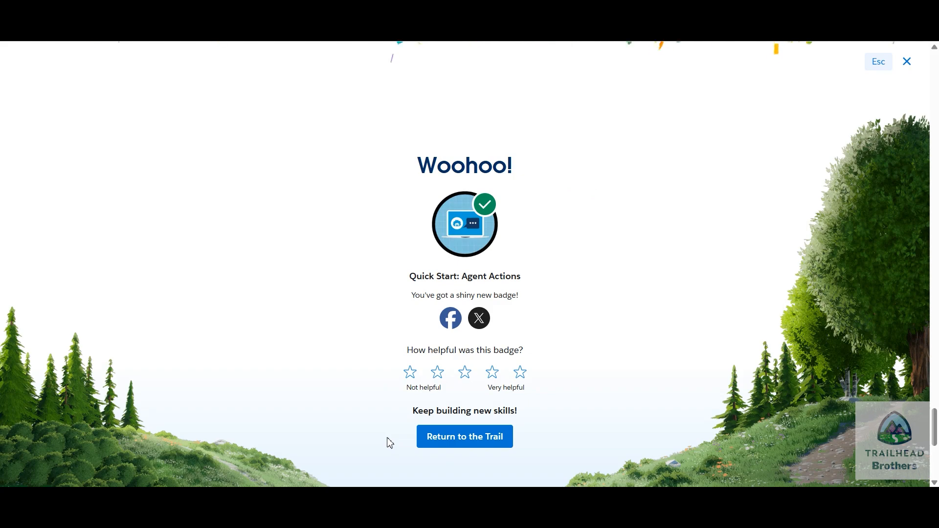
left_click(520, 374)
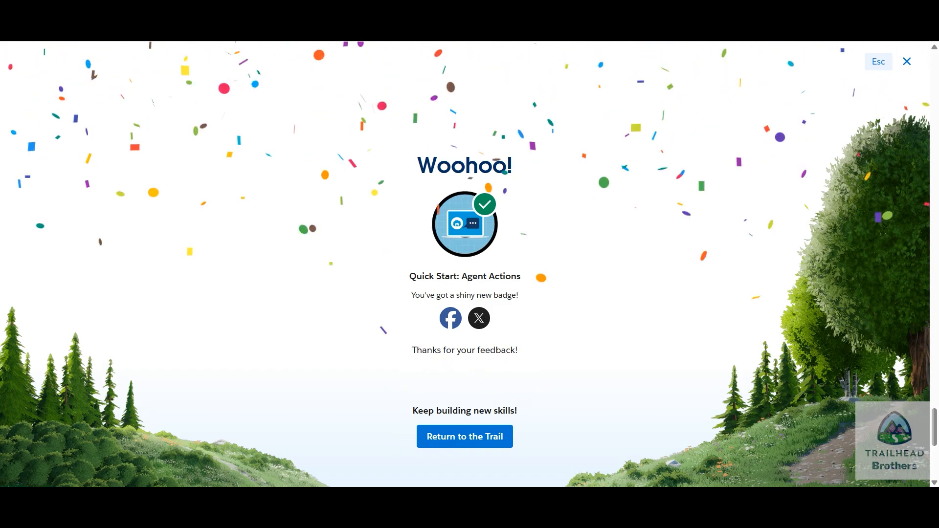